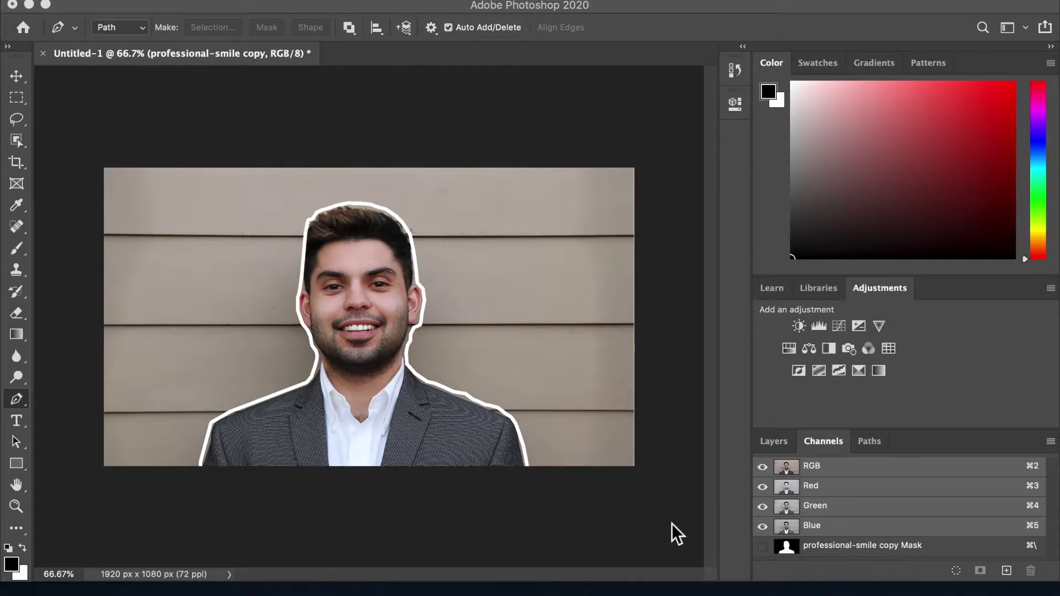
# Step: Create a new 1920 x 1080 px RGB document at 72 pixels/inch with a white background
pyautogui.click(201, 0)
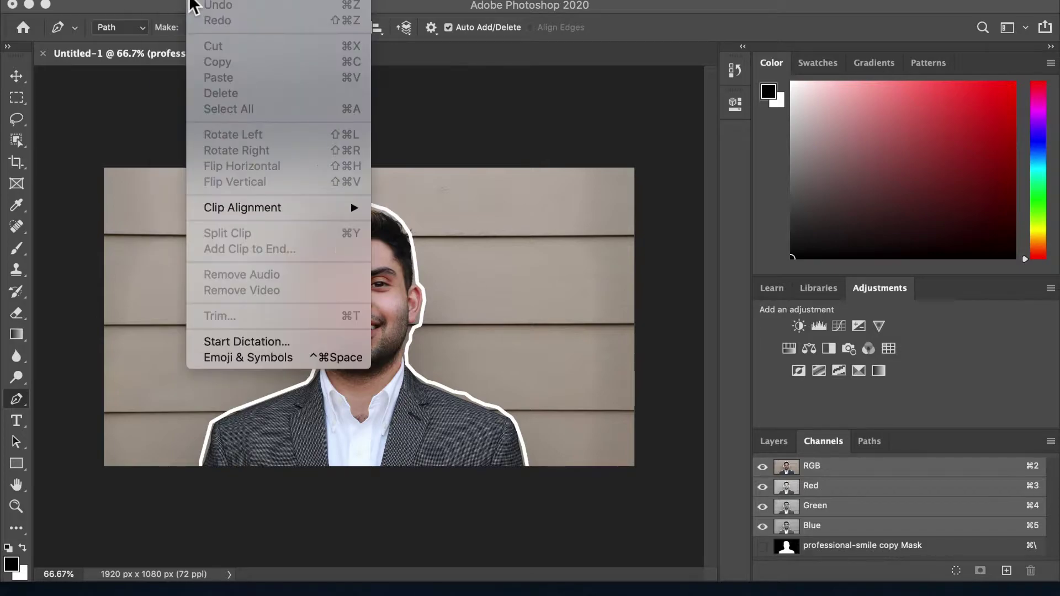
pyautogui.click(331, 149)
pyautogui.click(138, 0)
pyautogui.click(142, 7)
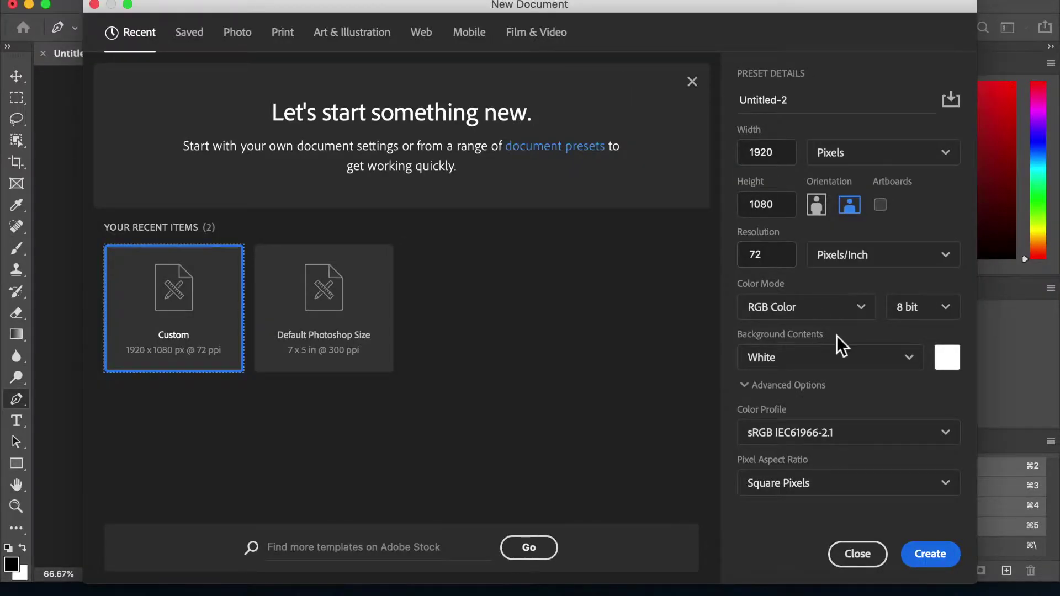
pyautogui.click(930, 554)
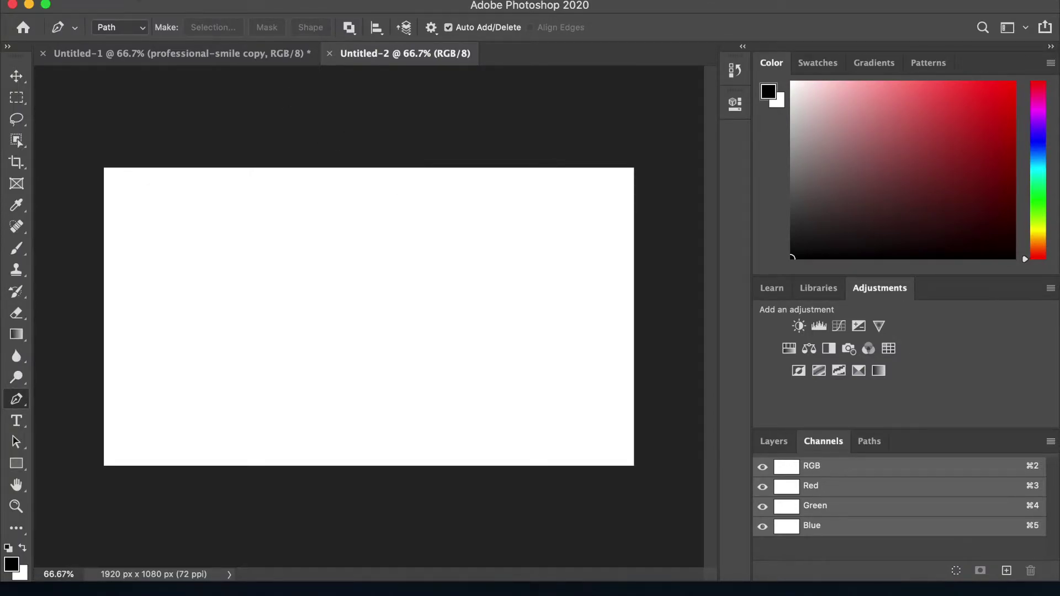
# Step: Place professional-mug.jpg from the 2020 folder as an embedded image in the new document
pyautogui.click(132, 0)
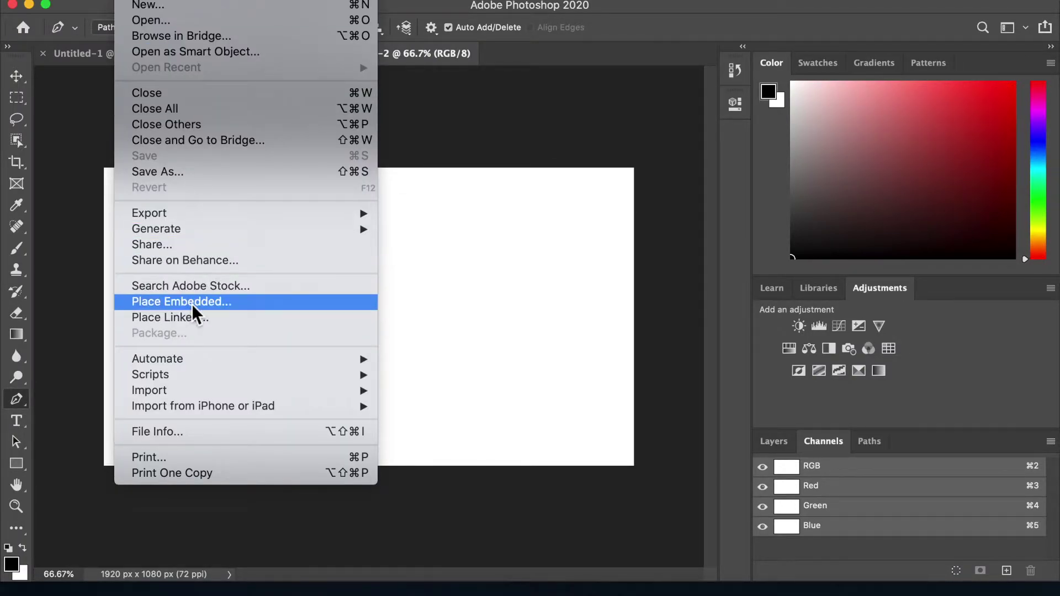
pyautogui.click(191, 303)
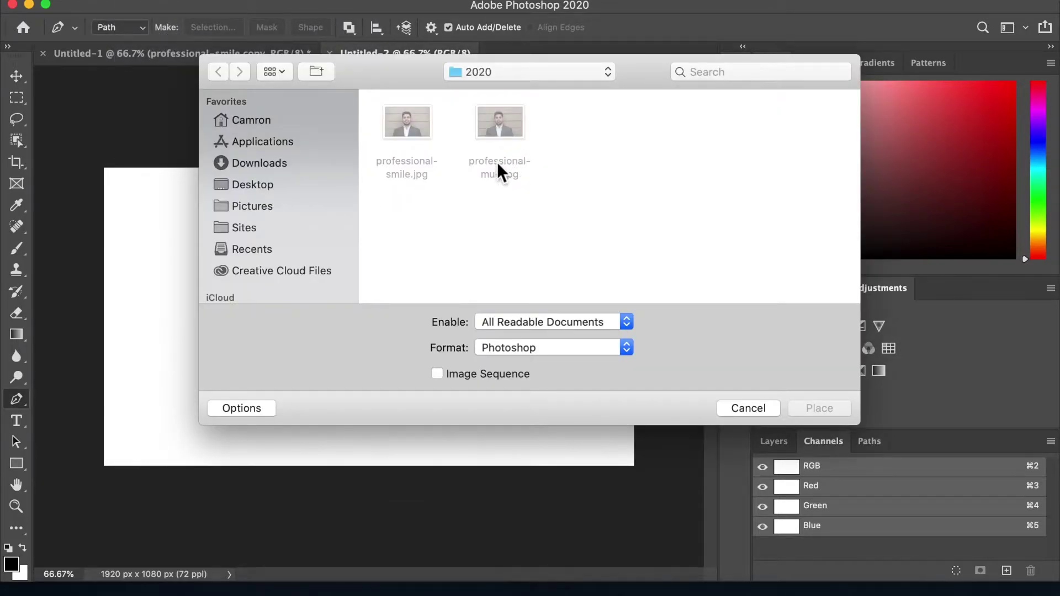
pyautogui.click(497, 162)
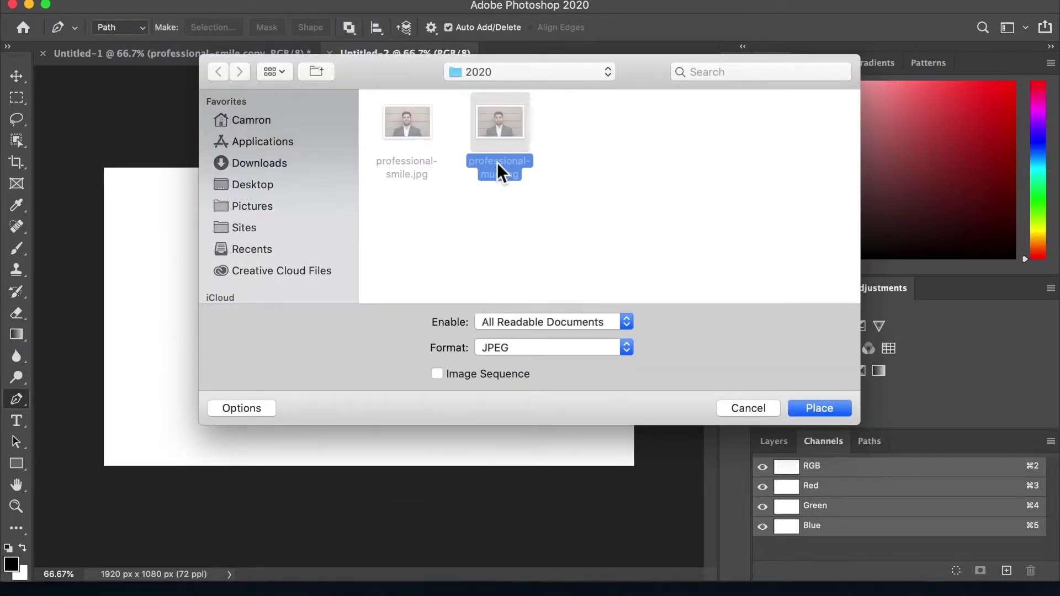
pyautogui.click(835, 413)
# Step: Align the placed photo with the canvas's upper-left corner, scale it to about 63.40% to span the full width, and switch to the Pen tool
pyautogui.moveTo(147, 467); pyautogui.dragTo(102, 492)
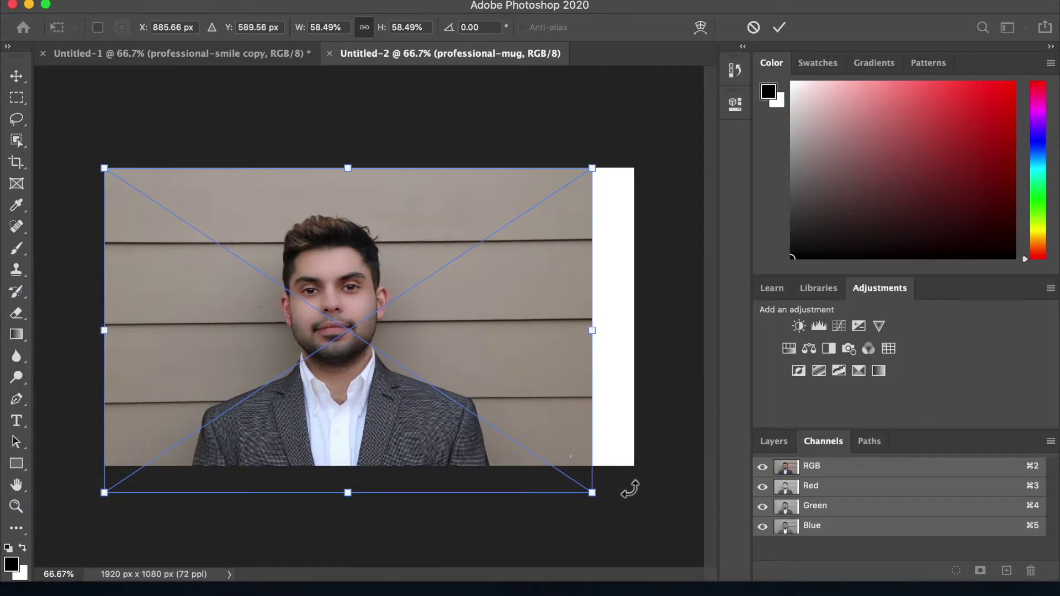
pyautogui.moveTo(592, 493); pyautogui.dragTo(632, 520)
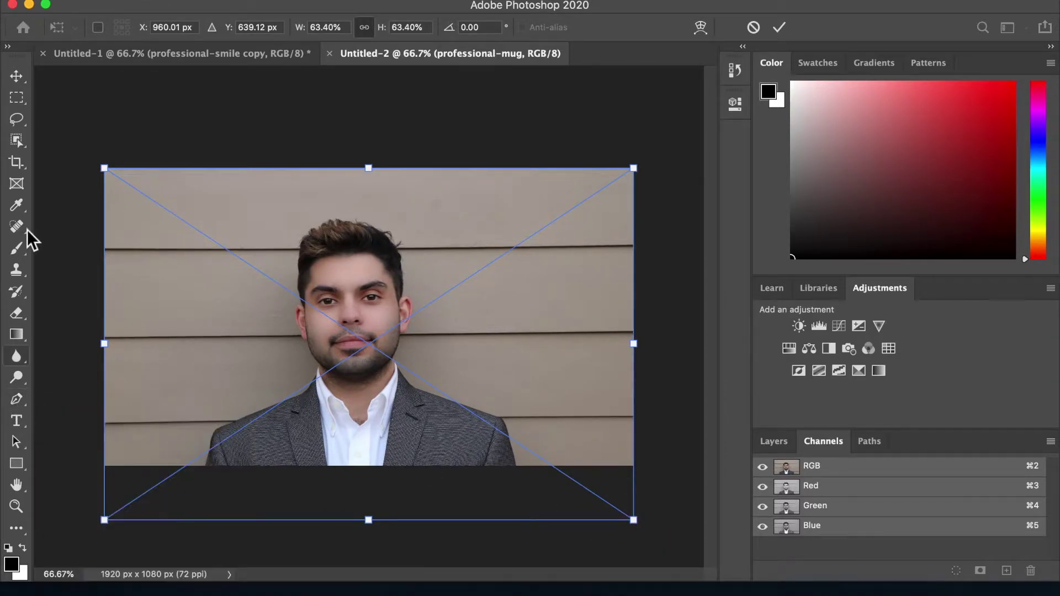
pyautogui.click(19, 403)
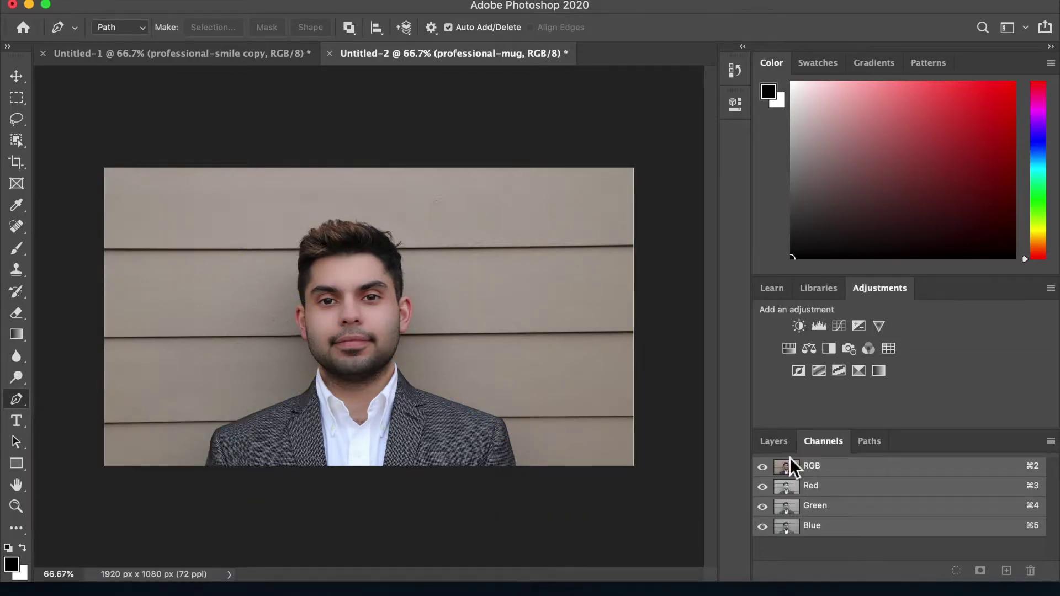
# Step: Start a Pen path at the photo's lower edge and trace the image-left jacket sleeve up to the shoulder corner
pyautogui.click(775, 442)
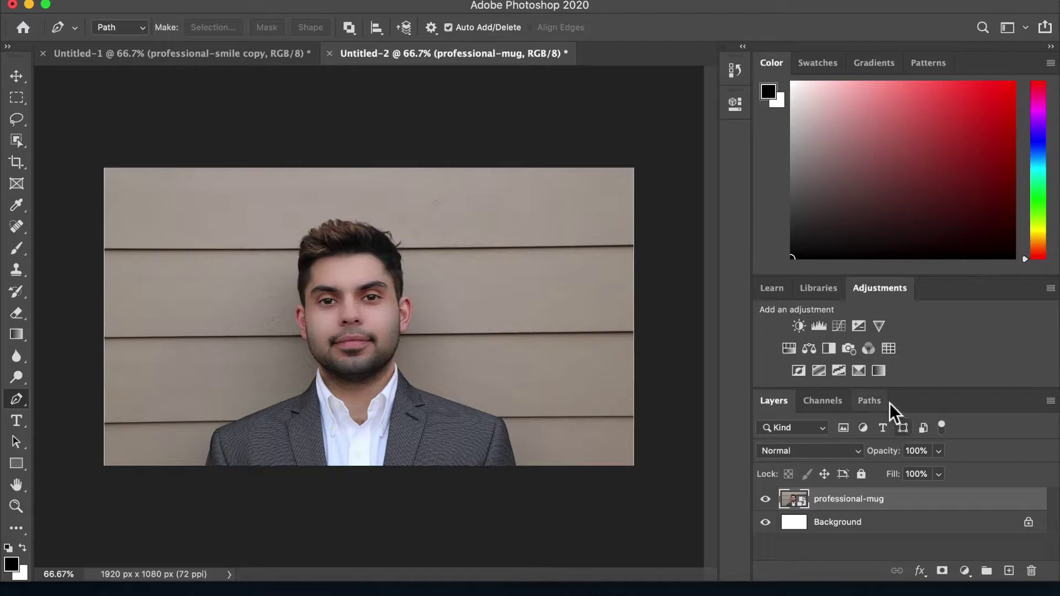
pyautogui.click(870, 402)
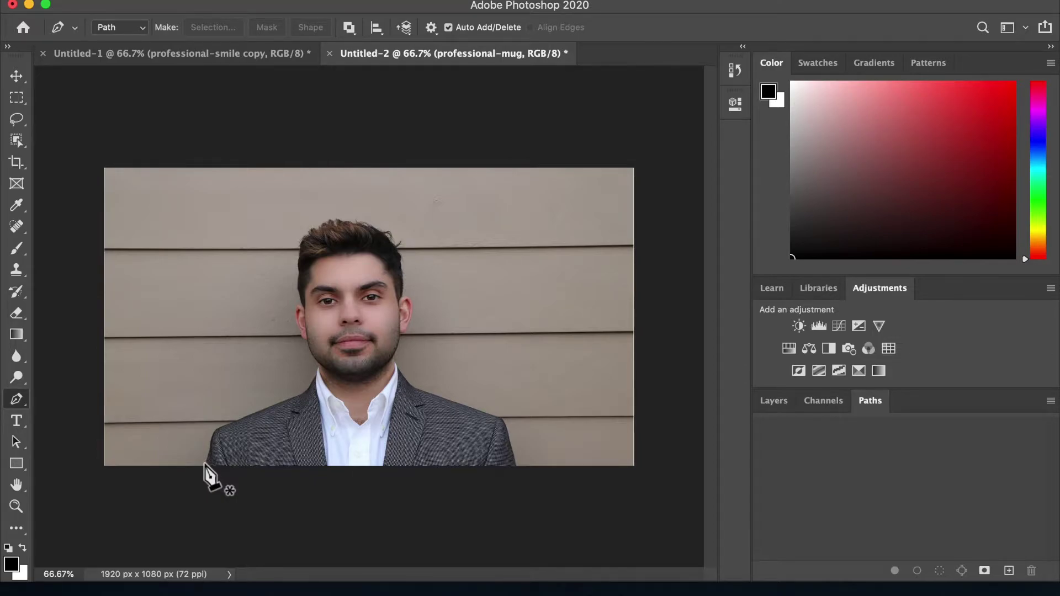
pyautogui.press('super+equal')
pyautogui.press('super+equal')
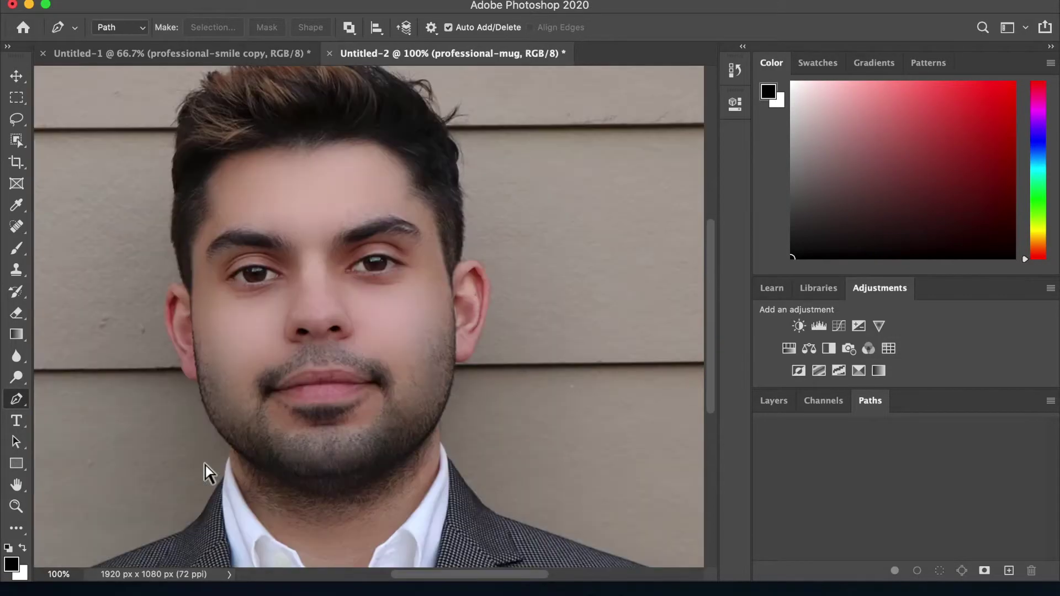
pyautogui.scroll(-15, 211, 476)
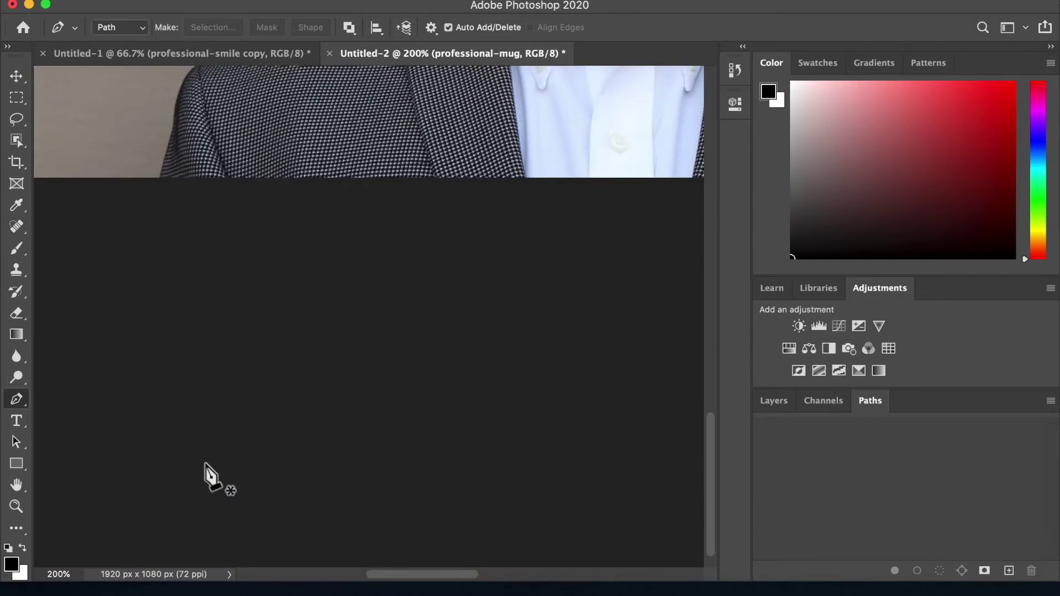
pyautogui.scroll(8, 206, 465)
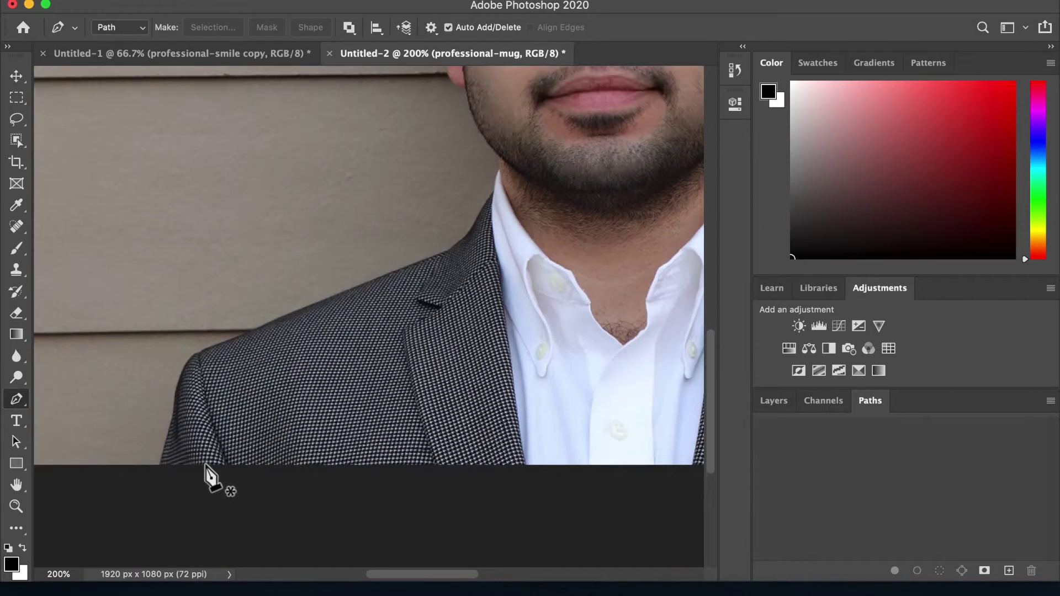
pyautogui.click(158, 461)
pyautogui.click(162, 442)
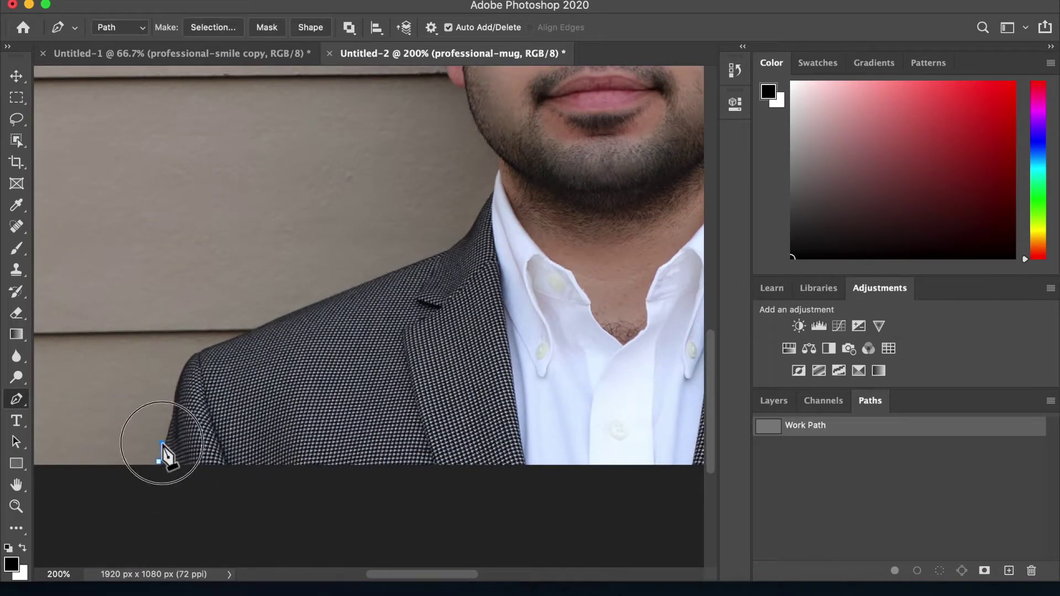
pyautogui.moveTo(168, 429); pyautogui.dragTo(169, 422)
pyautogui.click(173, 387)
pyautogui.click(182, 366)
pyautogui.click(190, 353)
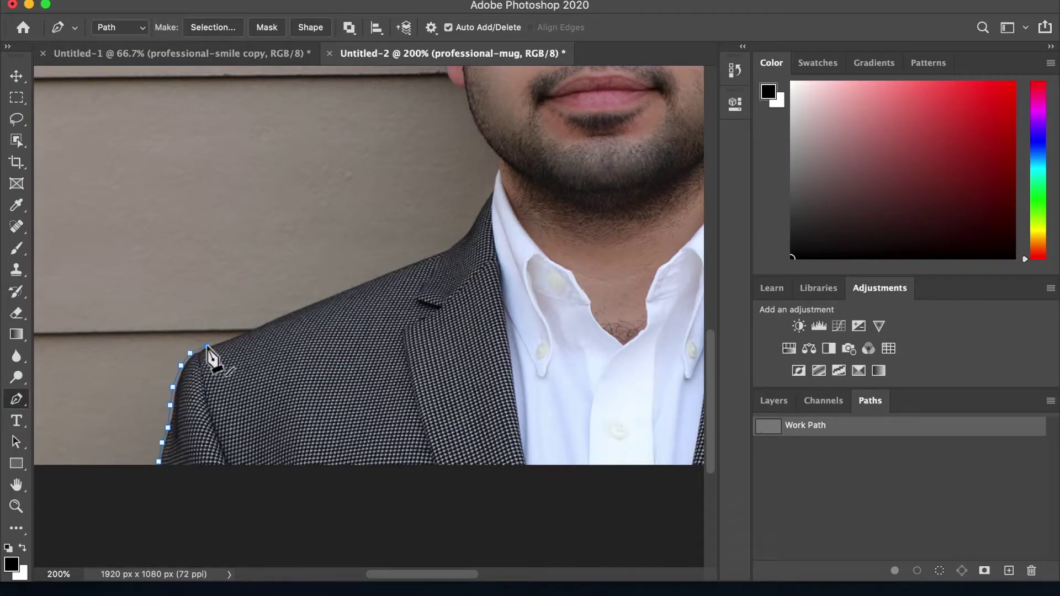
# Step: Continue the path across the image-left shoulder, up past the collar and along the jaw to just below the ear
pyautogui.click(313, 300)
pyautogui.click(472, 223)
pyautogui.click(485, 200)
pyautogui.click(492, 187)
pyautogui.click(496, 166)
pyautogui.click(496, 156)
pyautogui.click(481, 136)
pyautogui.click(469, 114)
pyautogui.click(463, 95)
# Step: Trace the path around the outer edge of the image-left ear, from the jaw to the top of the ear
pyautogui.scroll(6, 475, 142)
pyautogui.hscroll(3, 475, 142)
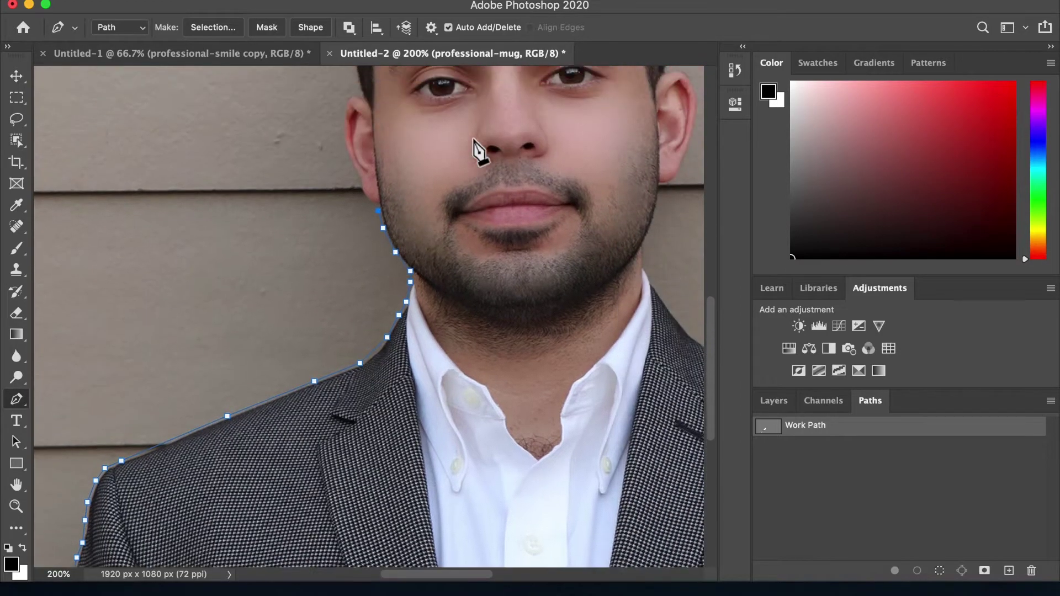
pyautogui.click(367, 289)
pyautogui.click(362, 272)
pyautogui.click(360, 265)
pyautogui.click(351, 262)
pyautogui.click(347, 253)
pyautogui.click(343, 242)
pyautogui.click(339, 233)
pyautogui.click(334, 223)
pyautogui.click(330, 206)
pyautogui.click(327, 192)
pyautogui.click(328, 177)
pyautogui.click(329, 164)
pyautogui.click(334, 157)
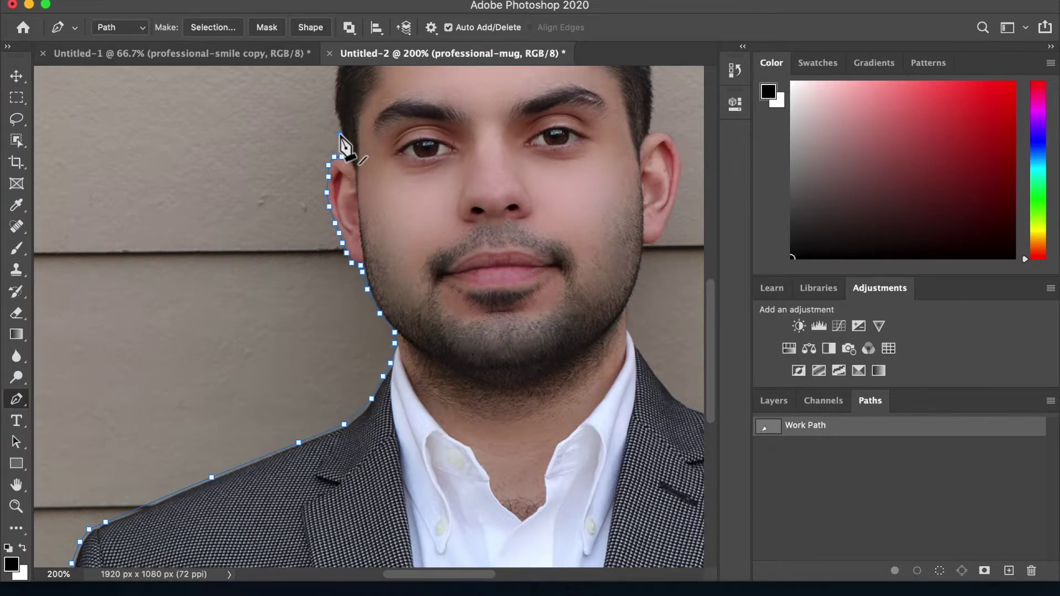
# Step: Extend the path up the image-left side of the hair, from above the ear to the upper side of the head
pyautogui.scroll(3, 342, 144)
pyautogui.click(342, 234)
pyautogui.click(340, 221)
pyautogui.click(336, 208)
pyautogui.click(335, 195)
pyautogui.click(334, 185)
pyautogui.scroll(2, 335, 185)
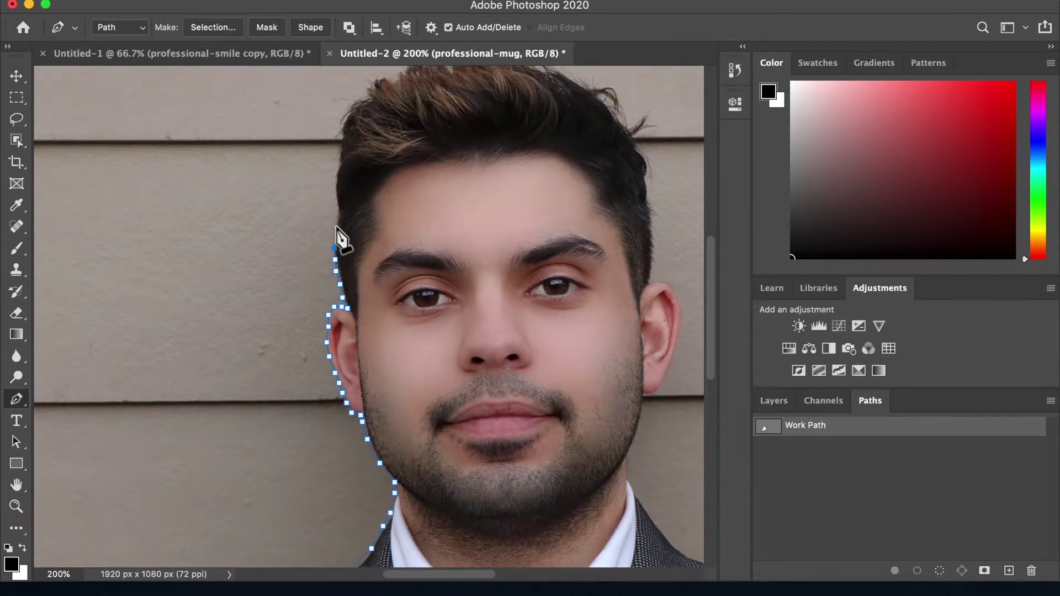
pyautogui.click(335, 234)
pyautogui.click(337, 216)
pyautogui.click(337, 197)
pyautogui.click(340, 176)
pyautogui.click(342, 157)
pyautogui.click(342, 146)
# Step: Trace the upper image-left corner of the hair and follow its outline to the highest point of the head
pyautogui.hscroll(2, 342, 143)
pyautogui.click(333, 126)
pyautogui.click(337, 117)
pyautogui.click(342, 112)
pyautogui.click(348, 110)
pyautogui.click(353, 96)
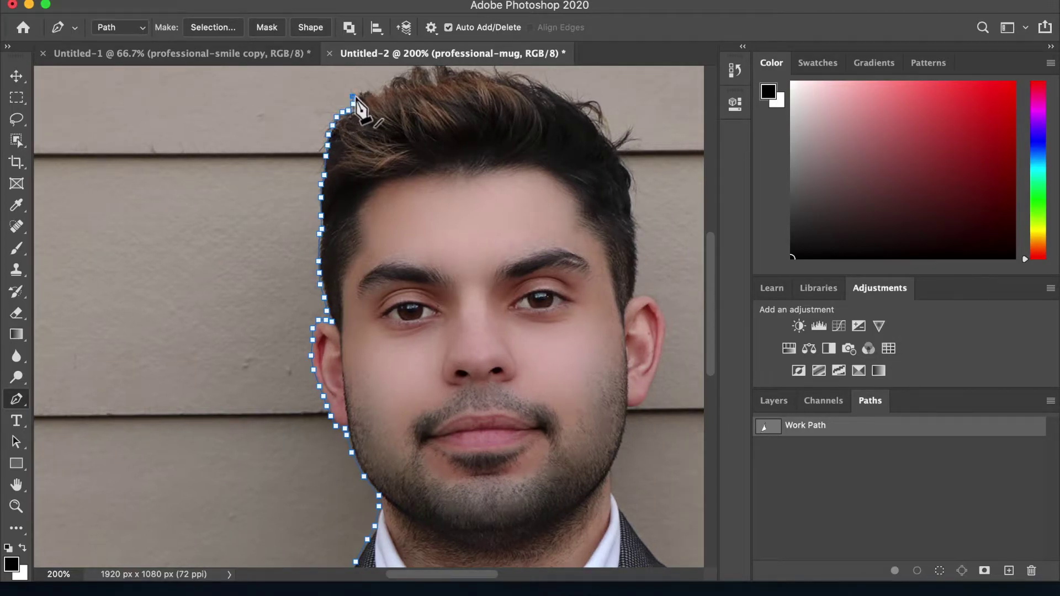
pyautogui.click(383, 84)
pyautogui.click(391, 83)
pyautogui.scroll(2, 403, 95)
pyautogui.hscroll(1, 403, 95)
pyautogui.click(366, 118)
pyautogui.click(372, 118)
pyautogui.click(379, 113)
pyautogui.click(386, 109)
pyautogui.click(392, 110)
pyautogui.click(398, 111)
pyautogui.click(405, 109)
pyautogui.click(411, 107)
# Step: Continue the path along the top of the hair, down to the image-right side of the crown
pyautogui.click(424, 110)
pyautogui.click(435, 112)
pyautogui.click(444, 113)
pyautogui.click(453, 115)
pyautogui.click(461, 117)
pyautogui.click(471, 120)
pyautogui.click(480, 122)
pyautogui.click(488, 124)
pyautogui.click(499, 126)
pyautogui.click(506, 127)
pyautogui.click(515, 131)
pyautogui.click(526, 137)
pyautogui.click(533, 140)
pyautogui.click(540, 143)
pyautogui.click(546, 151)
pyautogui.click(556, 160)
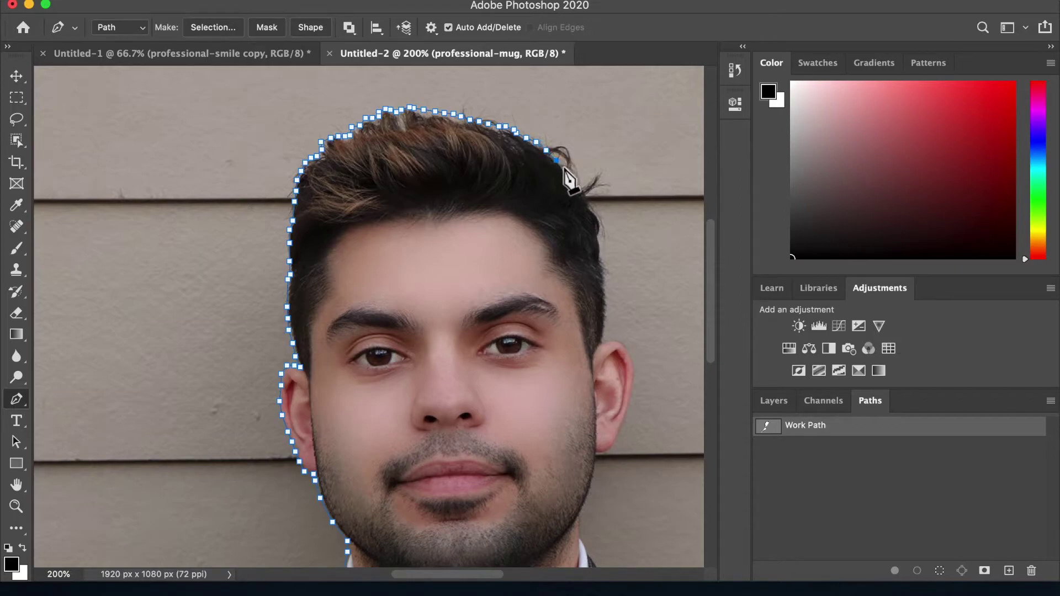
# Step: Trace the image-right side of the hair down to the top of the ear, cutting off the stray strands
pyautogui.click(573, 176)
pyautogui.click(587, 200)
pyautogui.click(599, 230)
pyautogui.click(600, 244)
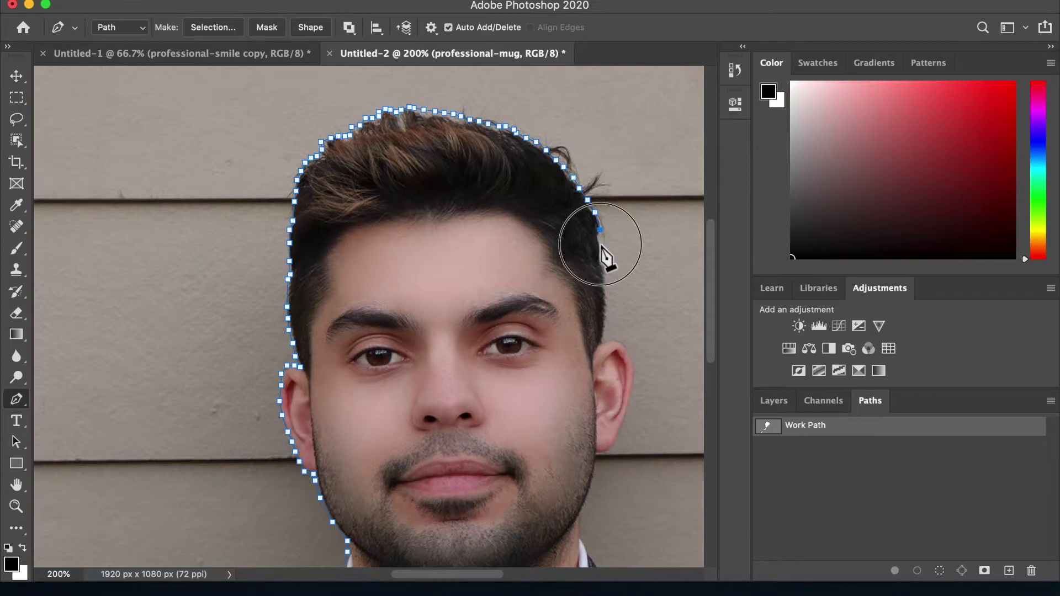
pyautogui.click(602, 275)
pyautogui.click(606, 293)
pyautogui.click(606, 312)
pyautogui.click(606, 332)
pyautogui.click(603, 339)
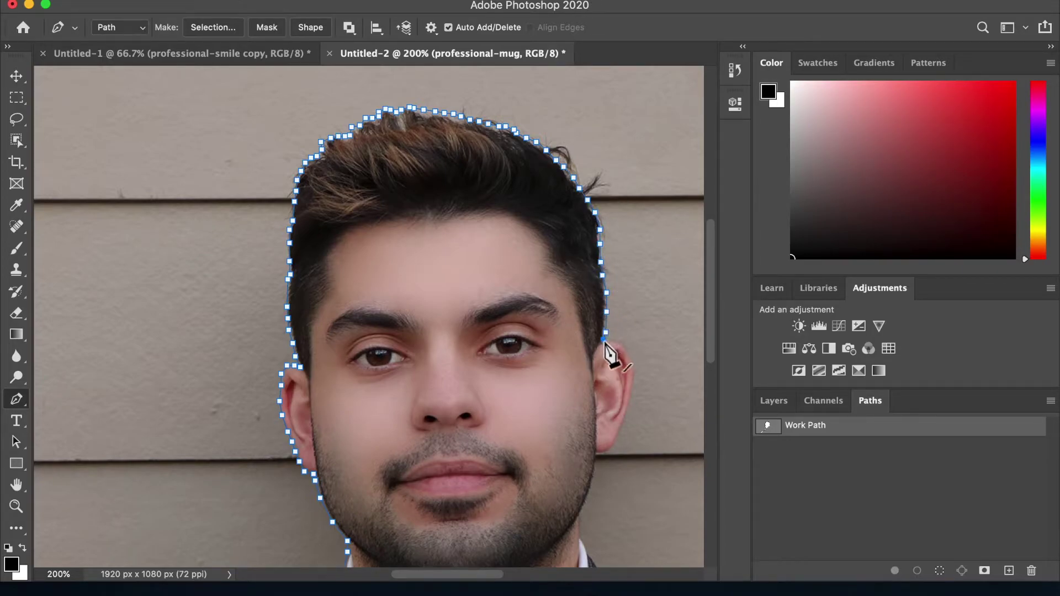
# Step: Trace the path around the image-right ear down to where the earlobe meets the jaw
pyautogui.click(627, 348)
pyautogui.click(632, 367)
pyautogui.click(633, 387)
pyautogui.click(631, 406)
pyautogui.click(623, 423)
pyautogui.click(619, 435)
pyautogui.click(610, 449)
pyautogui.click(601, 454)
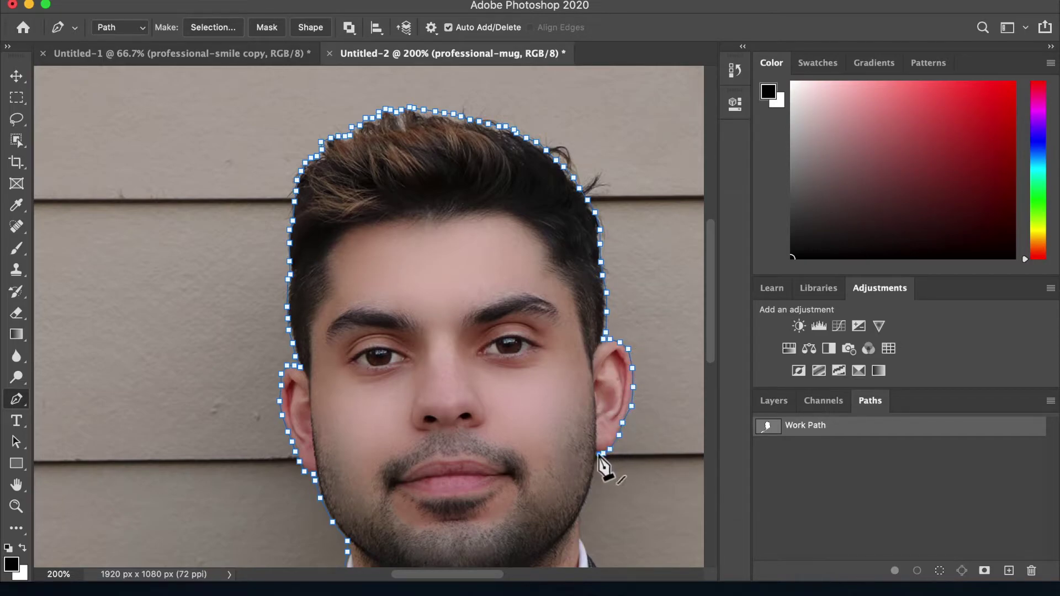
# Step: Continue the path down the image-right jaw and neck to the jacket collar
pyautogui.scroll(-5, 602, 486)
pyautogui.click(595, 326)
pyautogui.click(590, 347)
pyautogui.click(582, 369)
pyautogui.click(591, 408)
pyautogui.click(603, 426)
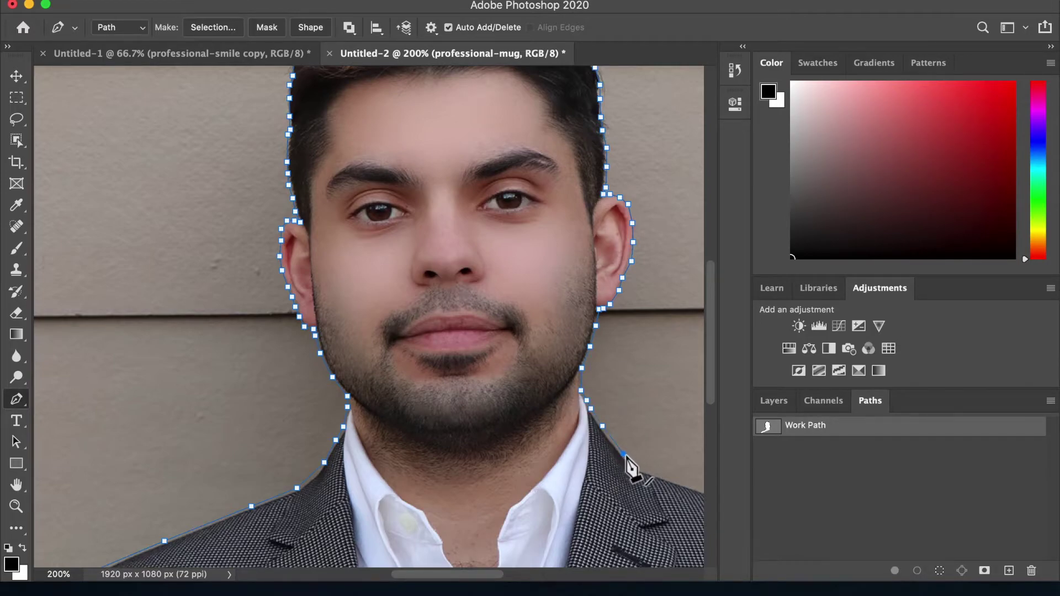
# Step: Trace the path along the image-right collar and shoulder seam to the outer shoulder corner
pyautogui.scroll(-6, 626, 456)
pyautogui.hscroll(6, 625, 456)
pyautogui.click(442, 268)
pyautogui.click(450, 271)
pyautogui.click(454, 274)
pyautogui.click(461, 276)
pyautogui.click(574, 313)
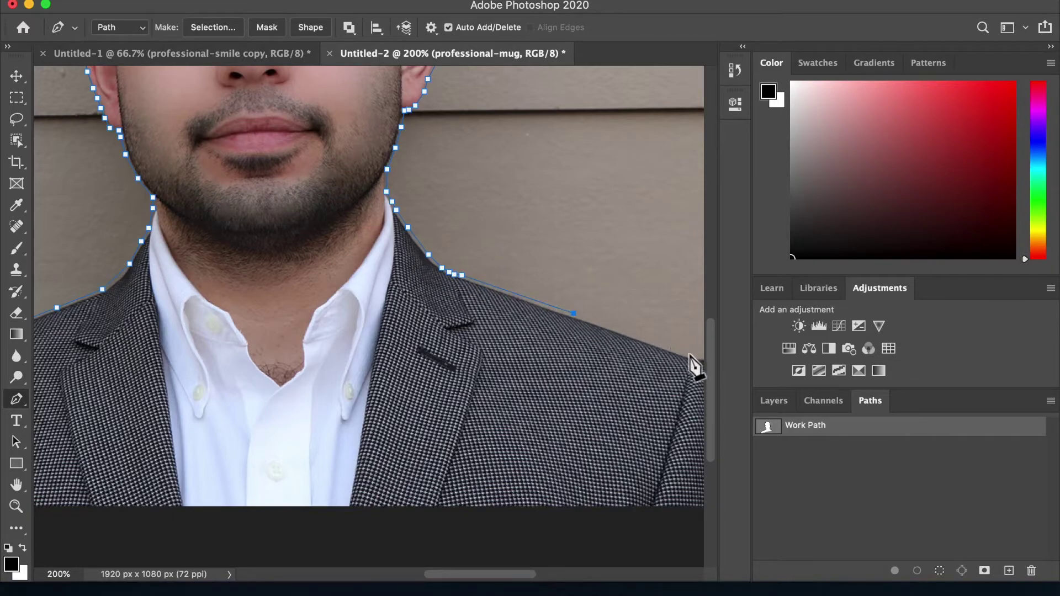
pyautogui.hscroll(3, 694, 369)
pyautogui.click(601, 359)
pyautogui.click(606, 362)
pyautogui.click(612, 365)
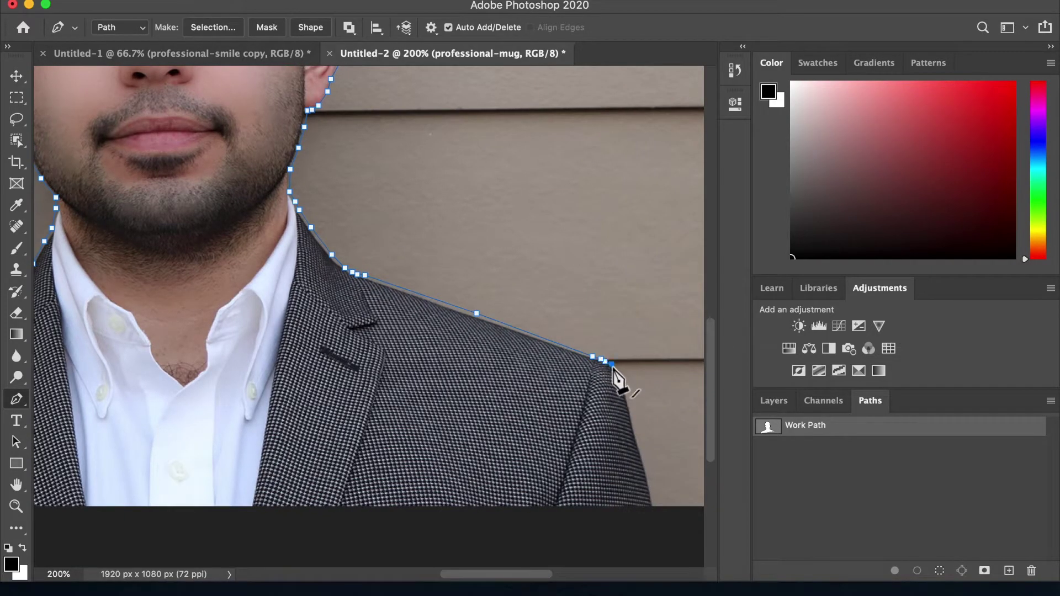
# Step: Trace the image-right sleeve from the shoulder corner down to the photo's lower edge
pyautogui.click(621, 380)
pyautogui.scroll(-7, 639, 374)
pyautogui.scroll(2, 646, 324)
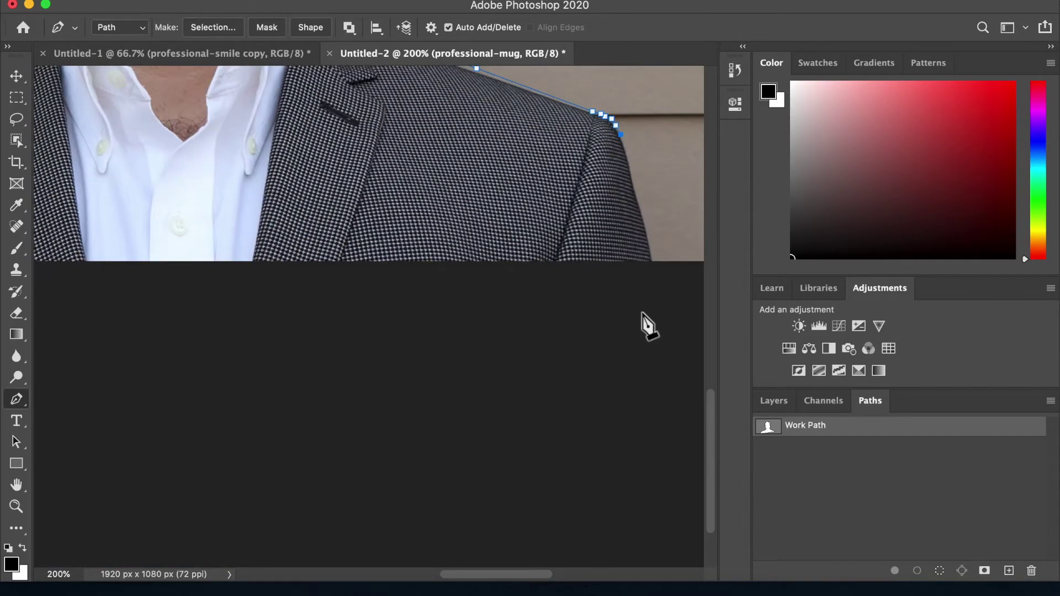
pyautogui.click(630, 156)
pyautogui.click(631, 169)
pyautogui.click(633, 188)
pyautogui.click(643, 211)
pyautogui.click(654, 258)
# Step: Close the path at its starting point by way of an anchor point below the canvas
pyautogui.click(149, 304)
pyautogui.hscroll(-10, 149, 306)
pyautogui.scroll(5, 407, 469)
pyautogui.click(419, 460)
pyautogui.press('super+minus')
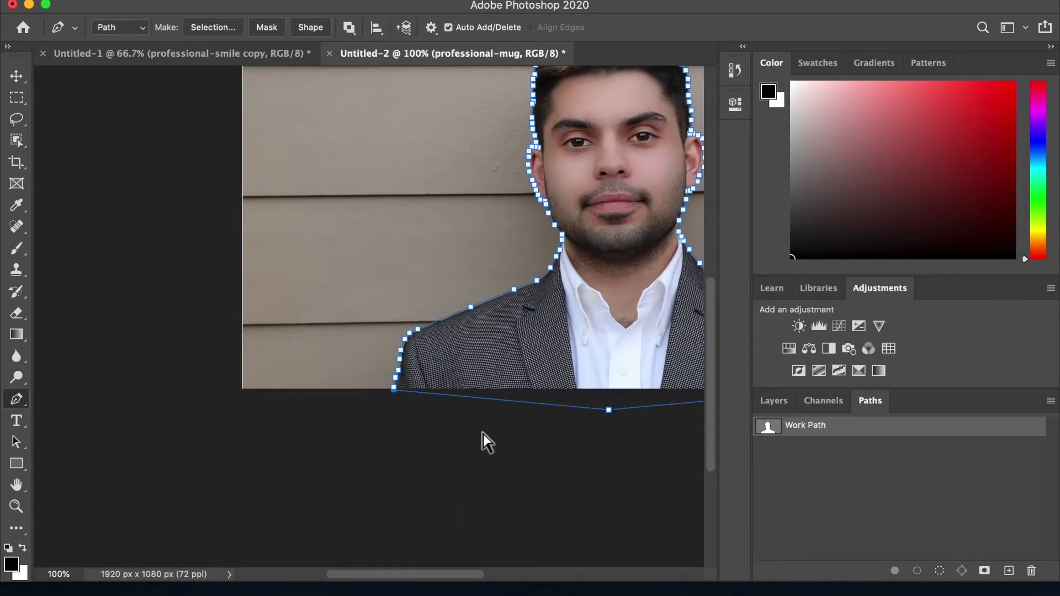
pyautogui.press('super+minus')
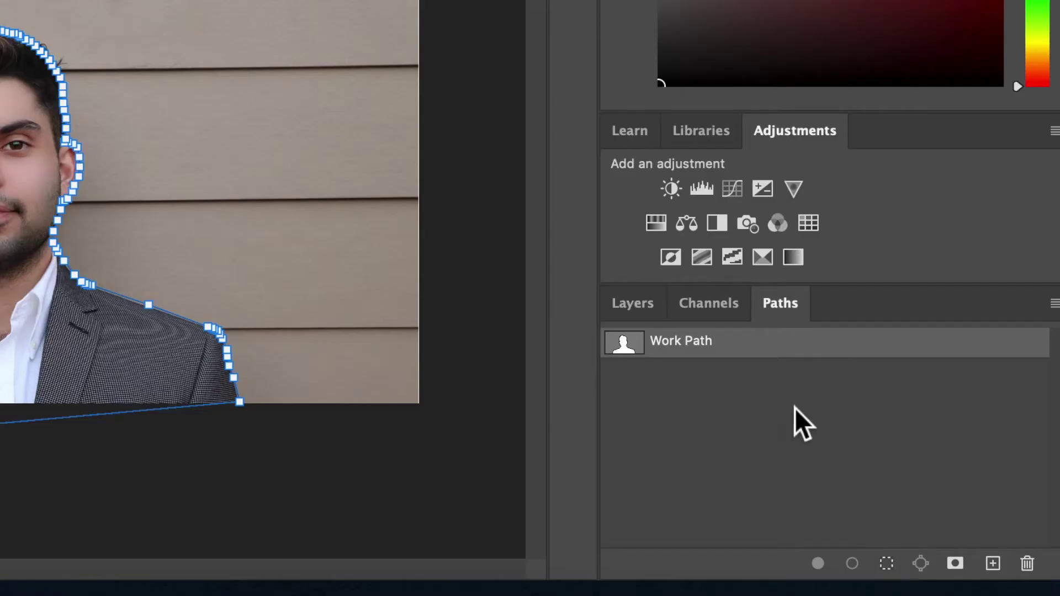
# Step: Load the work path as a selection and add it as a layer mask to the professional-mug layer
pyautogui.moveTo(868, 423); pyautogui.dragTo(902, 577)
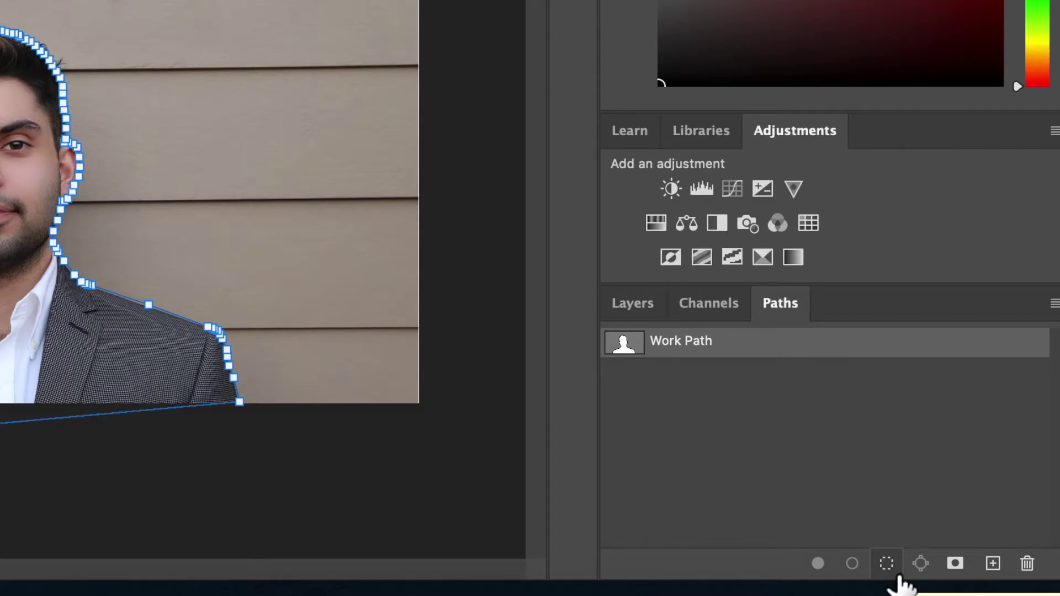
pyautogui.moveTo(898, 577); pyautogui.dragTo(899, 577)
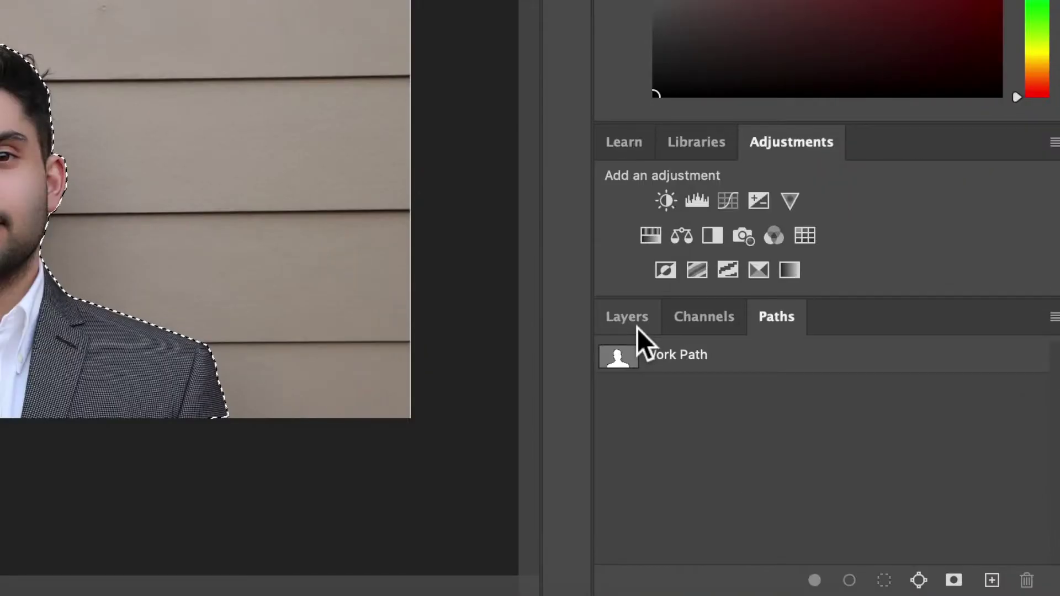
pyautogui.click(637, 328)
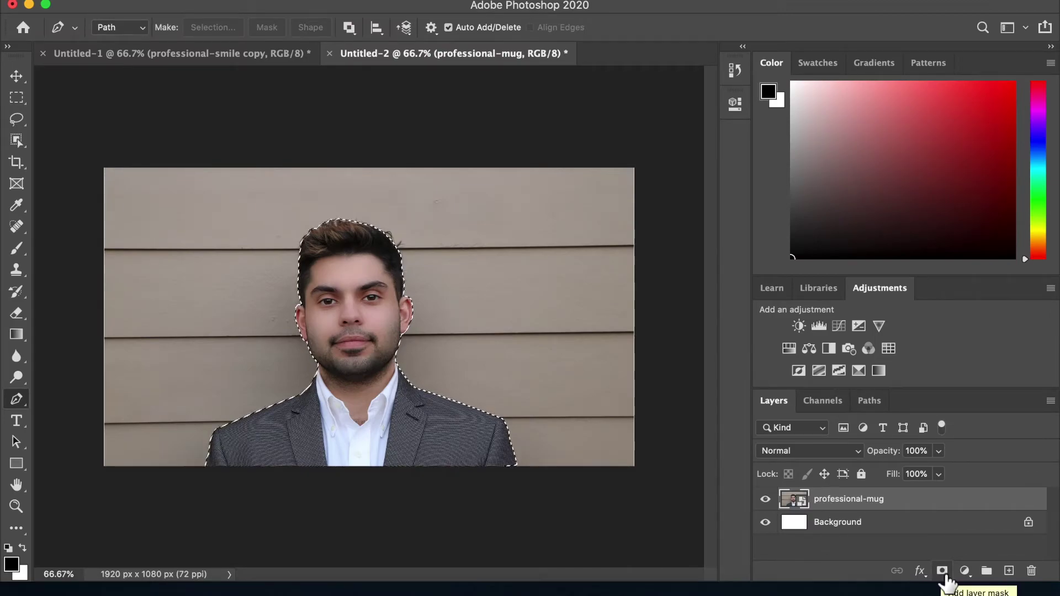
pyautogui.click(942, 571)
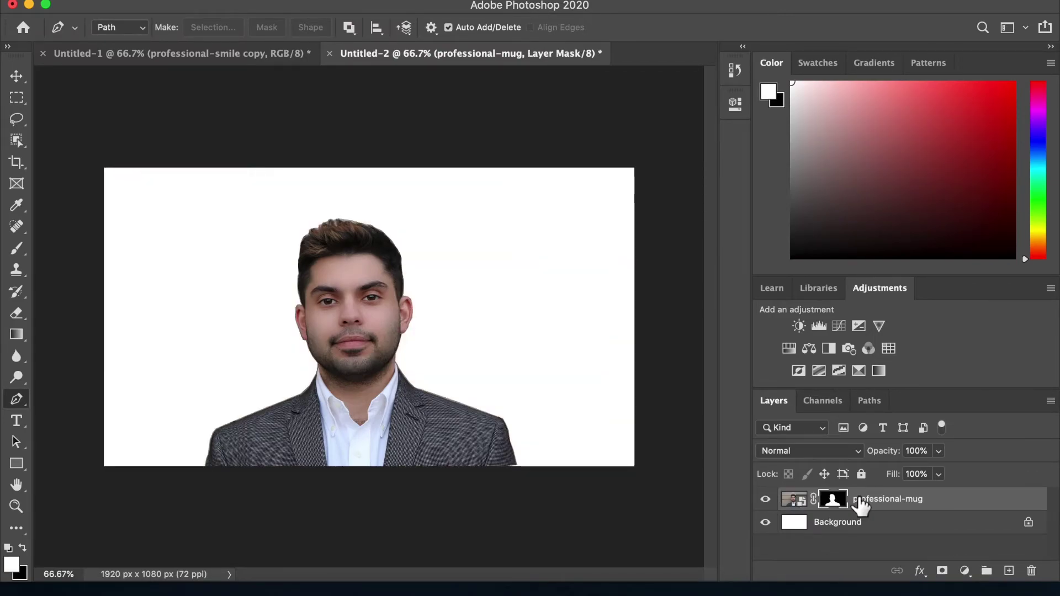
# Step: Duplicate the professional-mug layer within the same document and remove the layer mask from the copy
pyautogui.rightClick(856, 497)
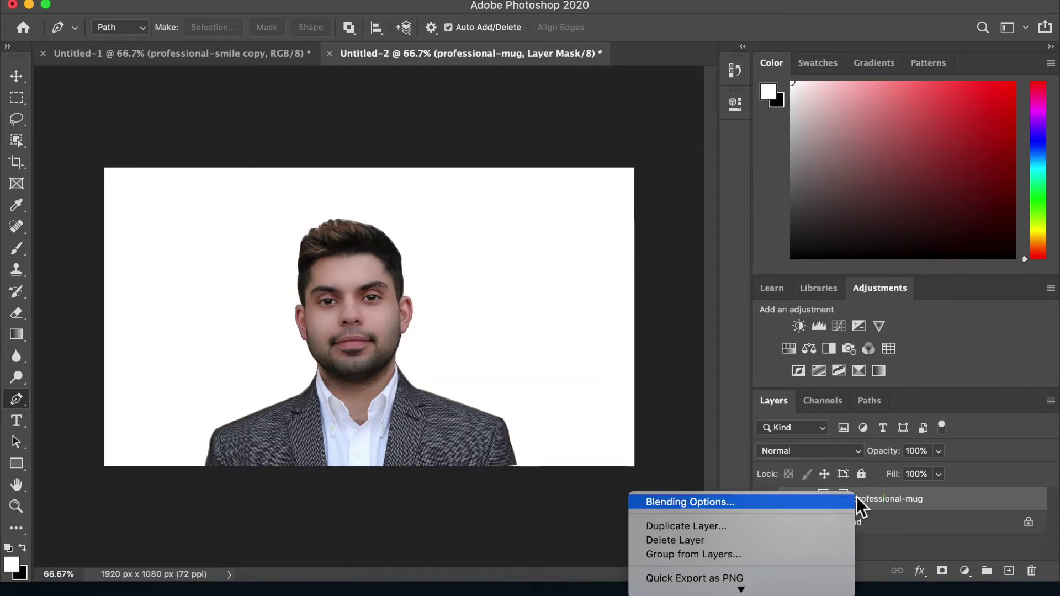
pyautogui.click(827, 528)
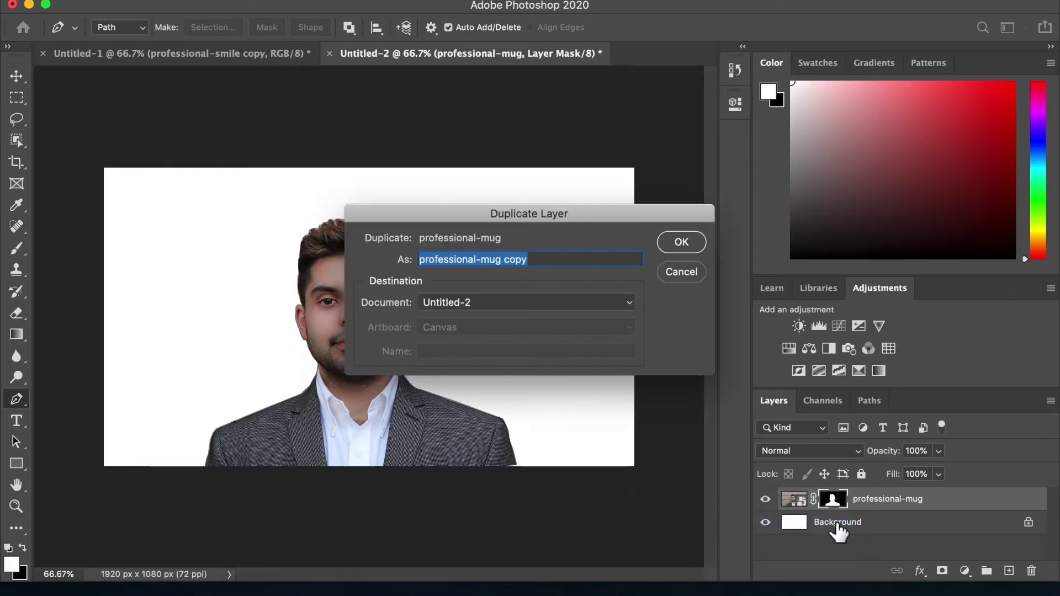
pyautogui.click(677, 247)
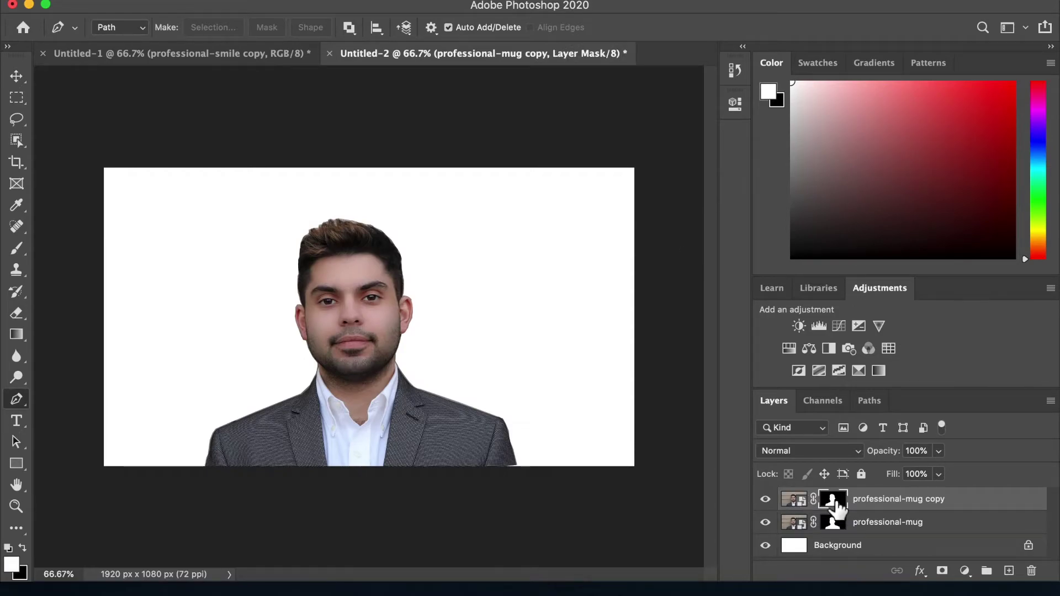
pyautogui.rightClick(833, 500)
pyautogui.click(866, 468)
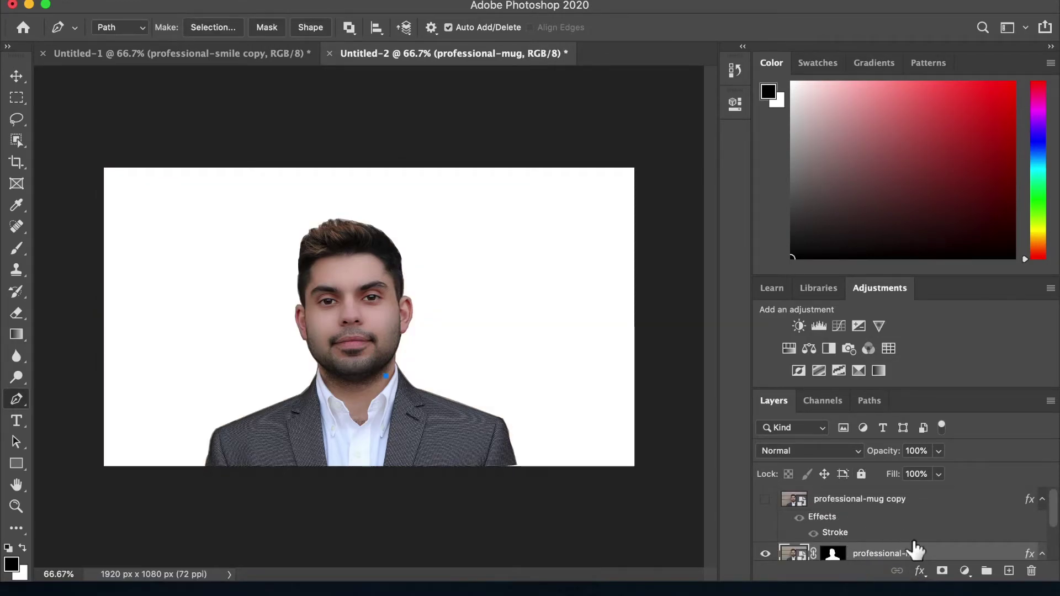
# Step: Add a Stroke effect to the masked professional-mug layer with a size of 21 px and position Outside
pyautogui.click(920, 571)
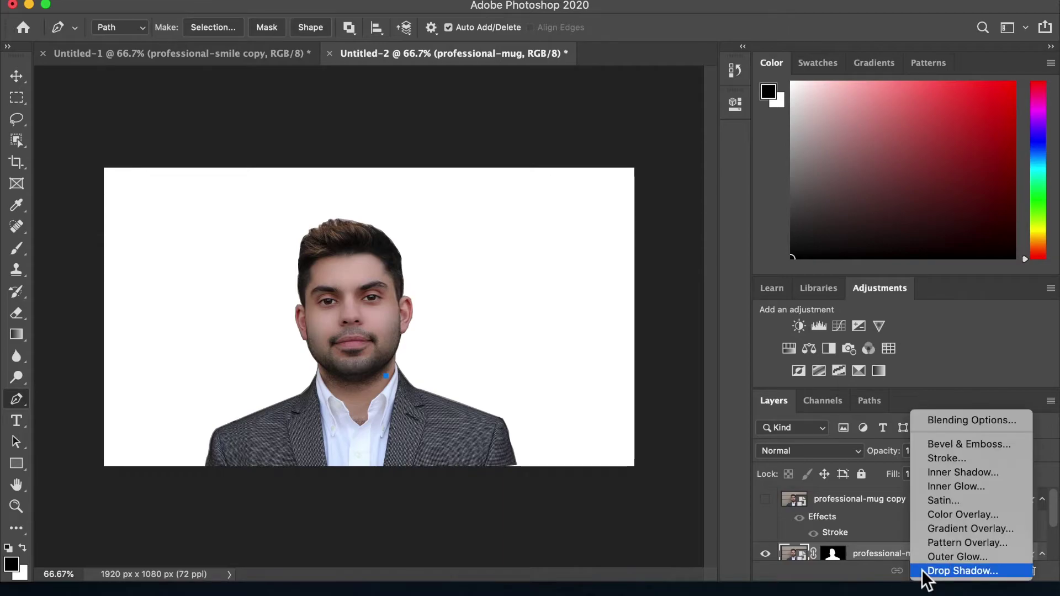
pyautogui.click(922, 461)
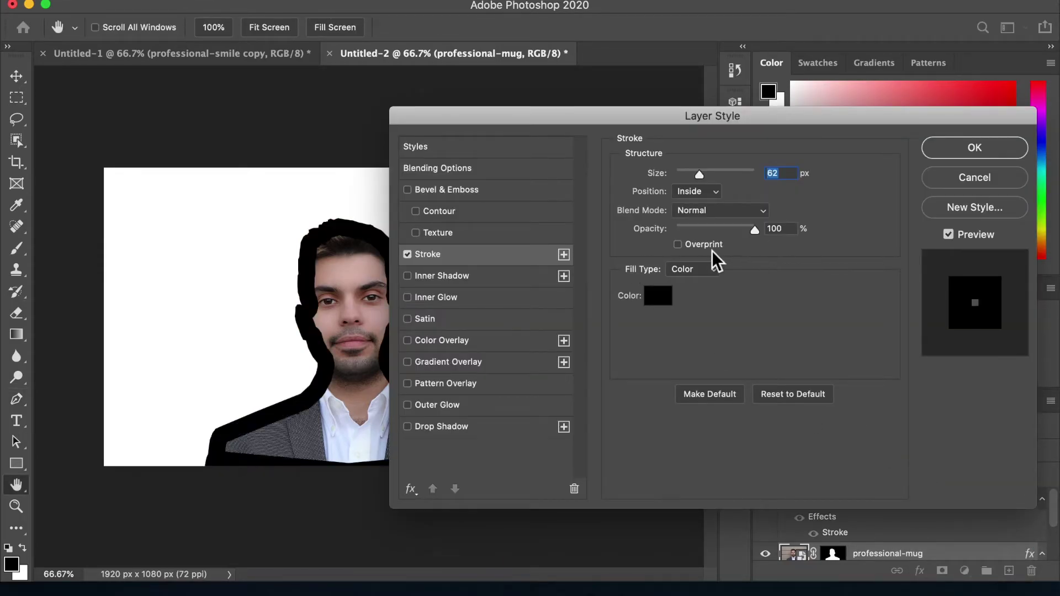
pyautogui.moveTo(710, 172); pyautogui.dragTo(687, 179)
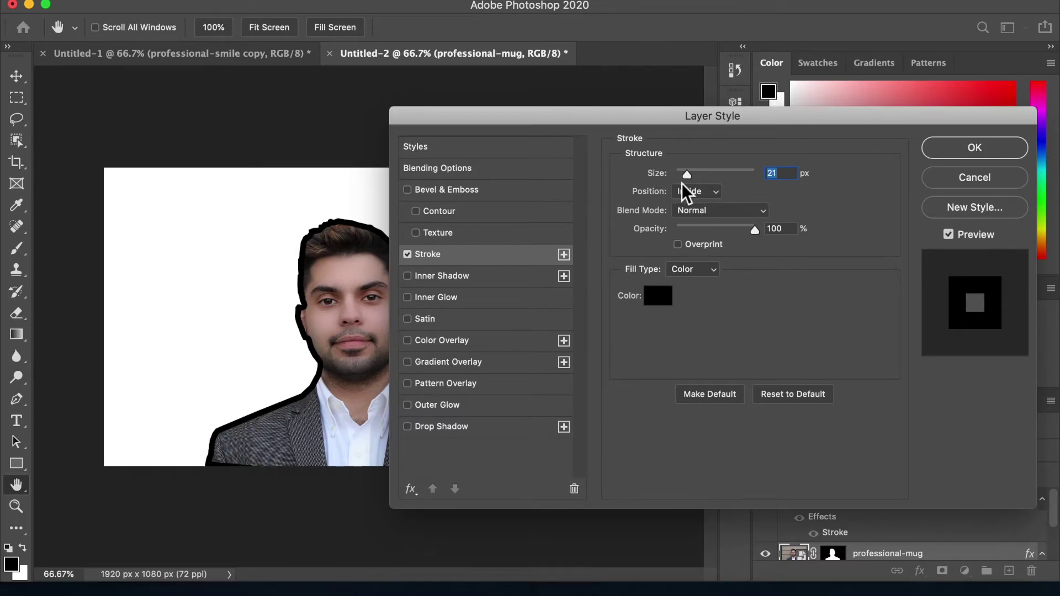
pyautogui.click(701, 193)
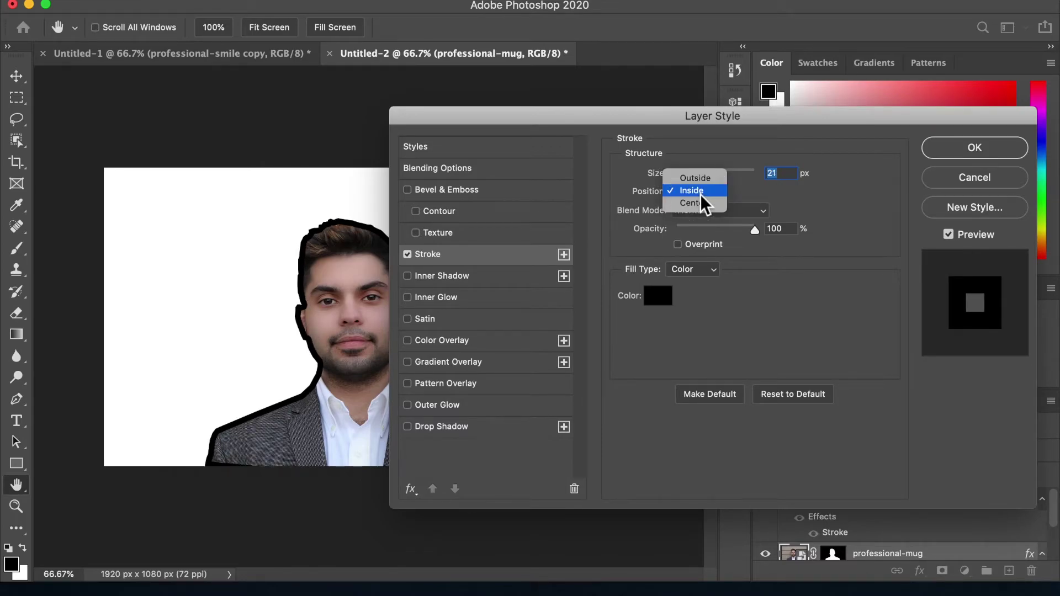
pyautogui.click(707, 205)
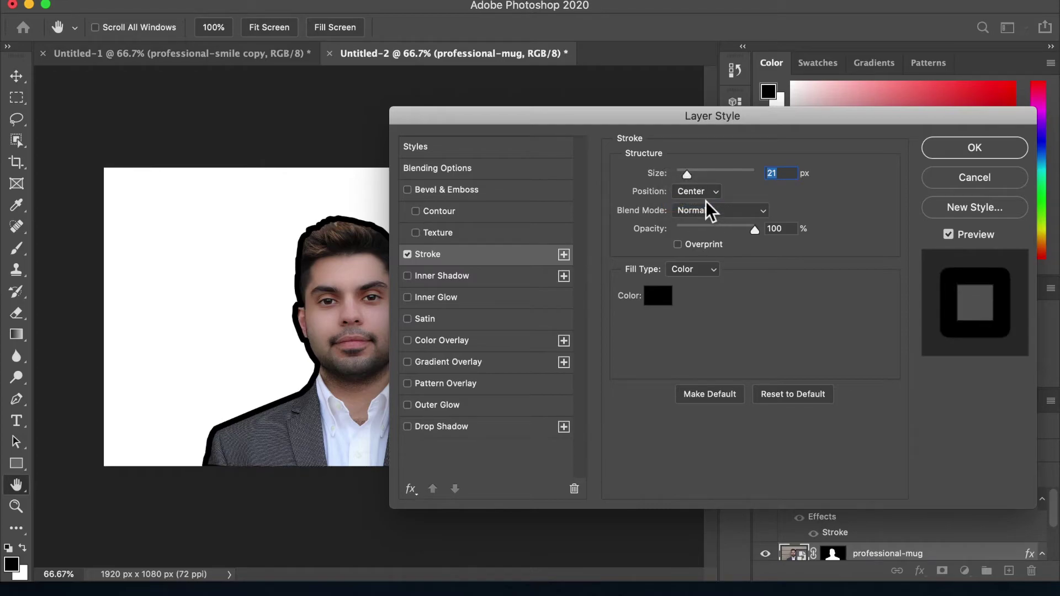
pyautogui.click(705, 195)
pyautogui.click(707, 171)
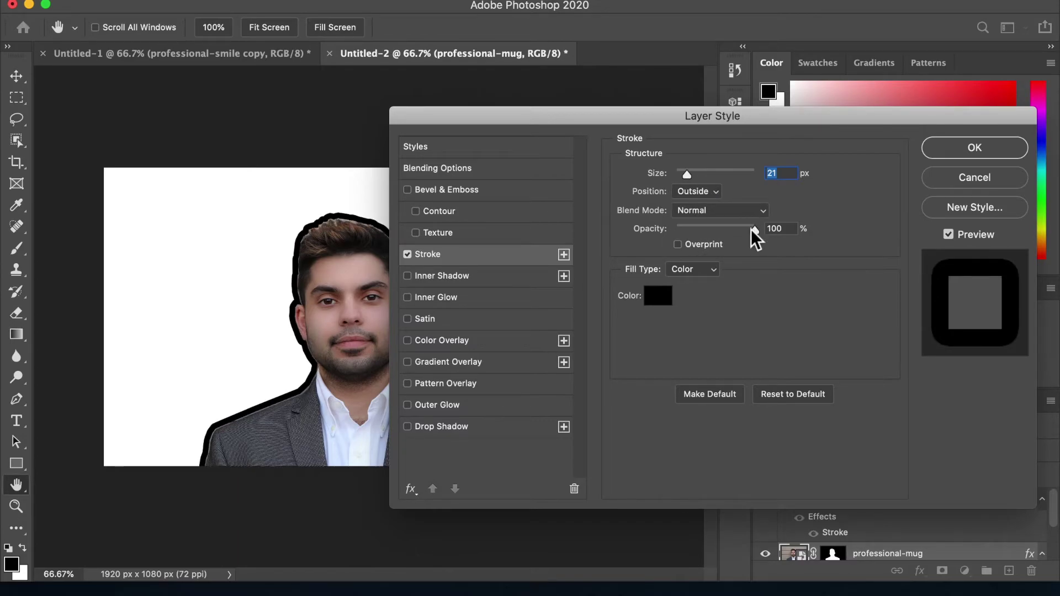
pyautogui.moveTo(754, 231)
pyautogui.mouseDown()
pyautogui.moveTo(706, 235)
pyautogui.moveTo(760, 231)
pyautogui.mouseUp()
# Step: Try red and blue for the stroke, settle on bright green #08ee39, and apply the layer style
pyautogui.click(666, 296)
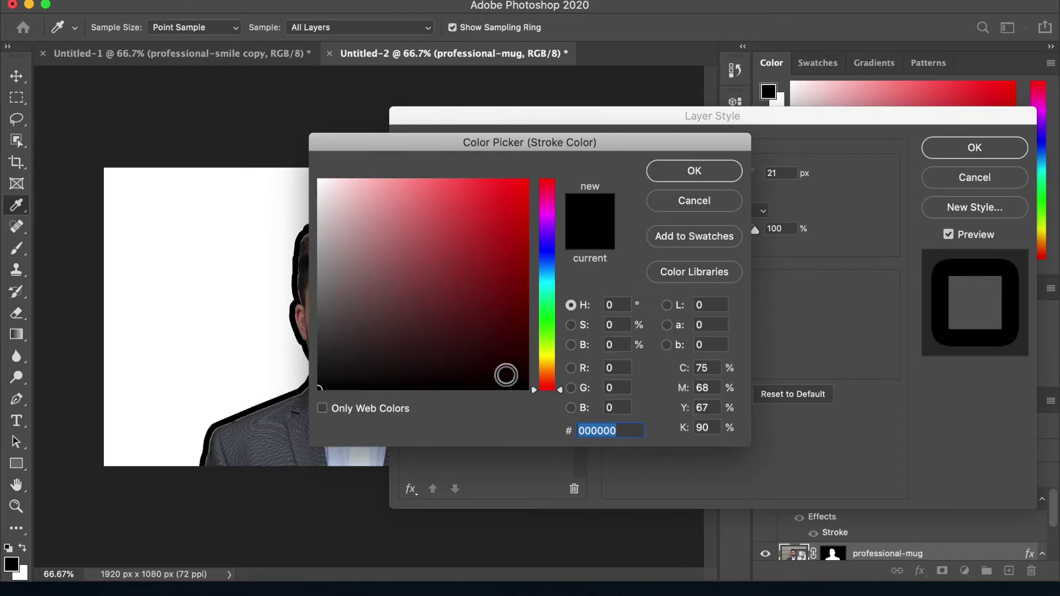
pyautogui.moveTo(528, 247); pyautogui.dragTo(524, 180)
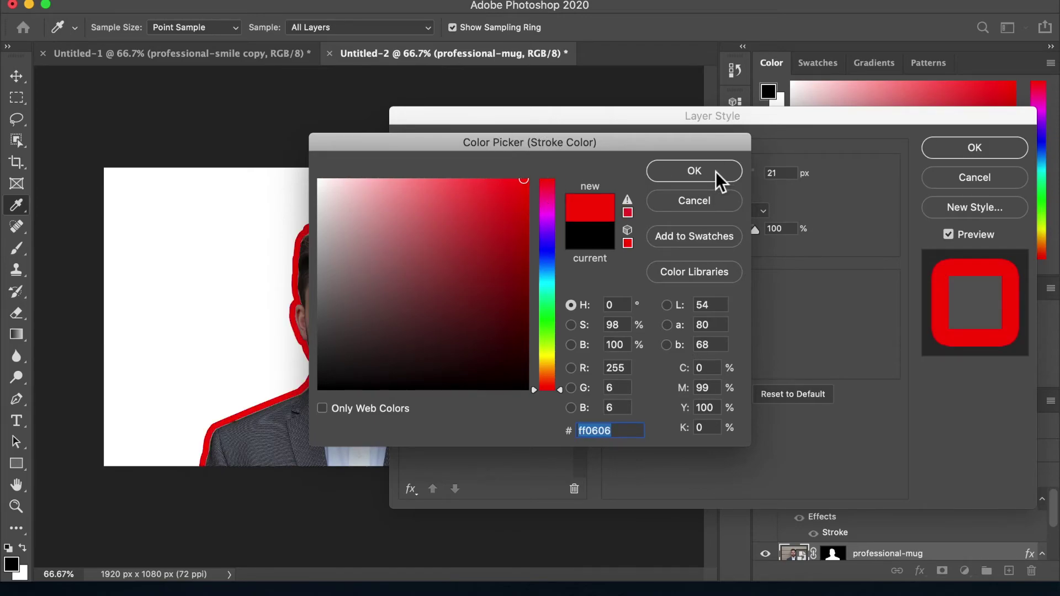
pyautogui.click(547, 248)
pyautogui.moveTo(524, 199)
pyautogui.mouseDown()
pyautogui.moveTo(512, 214)
pyautogui.moveTo(521, 193)
pyautogui.mouseUp()
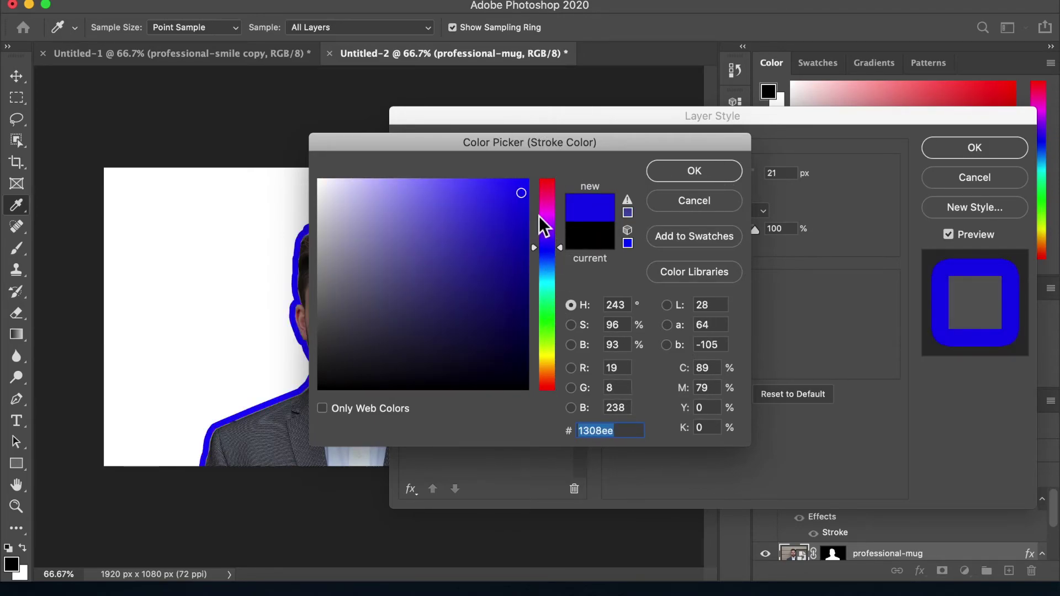
pyautogui.click(548, 313)
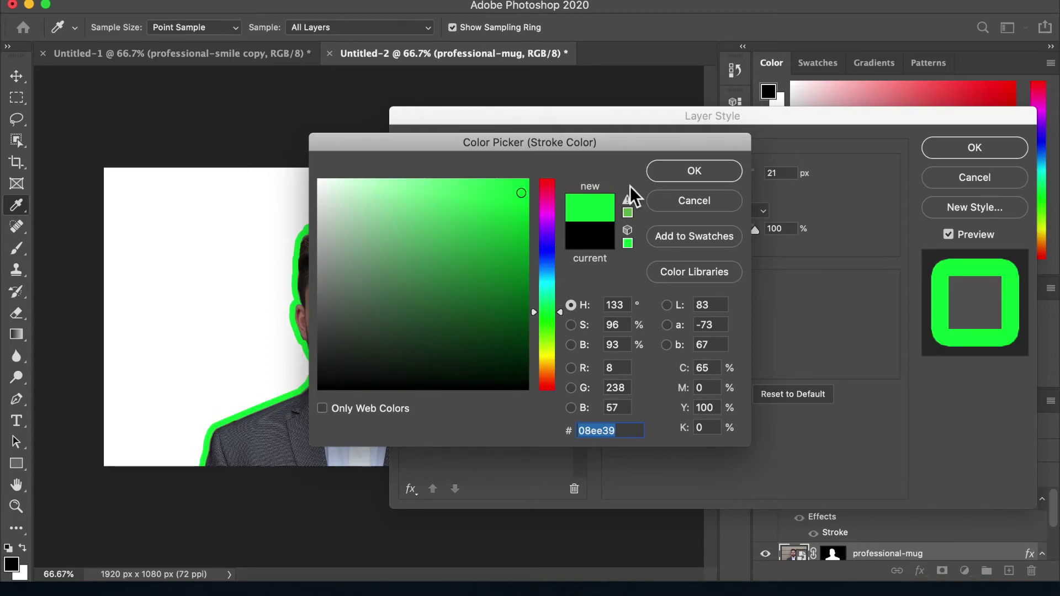
pyautogui.click(689, 168)
pyautogui.click(977, 154)
pyautogui.press('p')
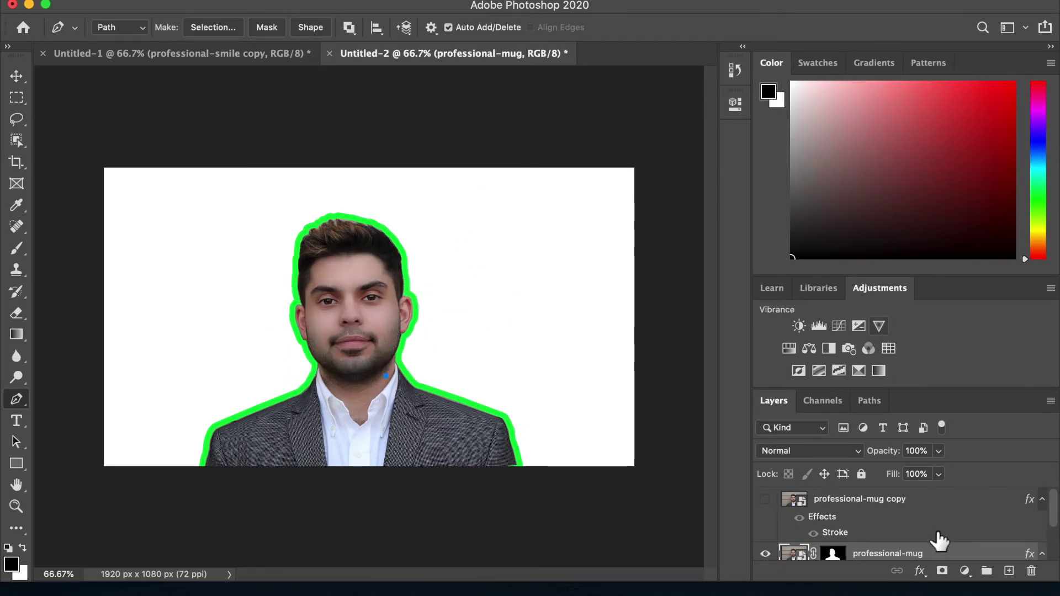
# Step: Select the Background layer
pyautogui.scroll(-3, 922, 536)
pyautogui.click(864, 553)
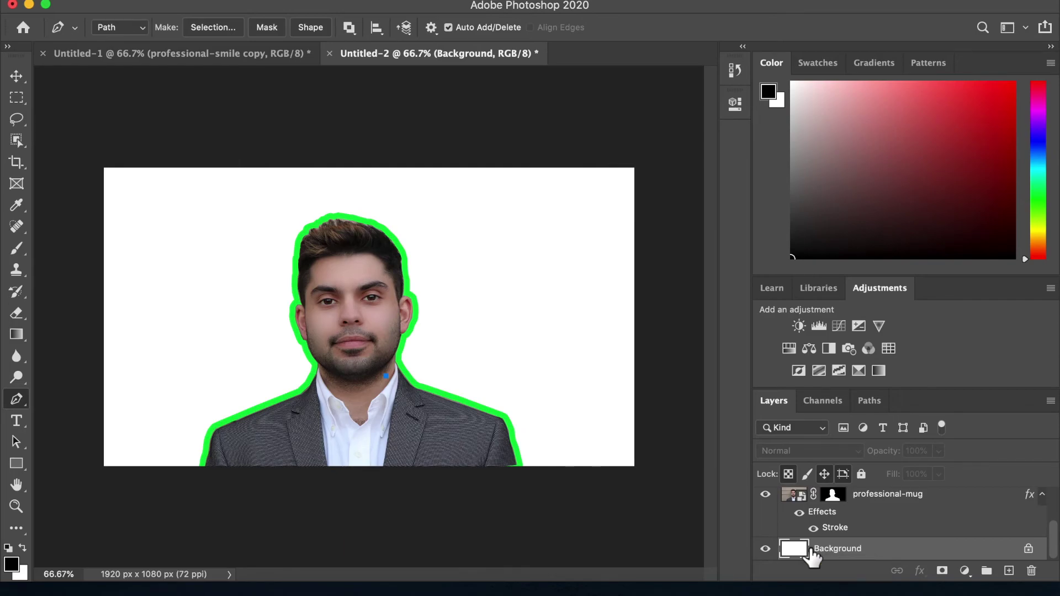
# Step: Open the Save As dialog for storing the document on the computer, and dismiss it without saving
pyautogui.click(128, 1)
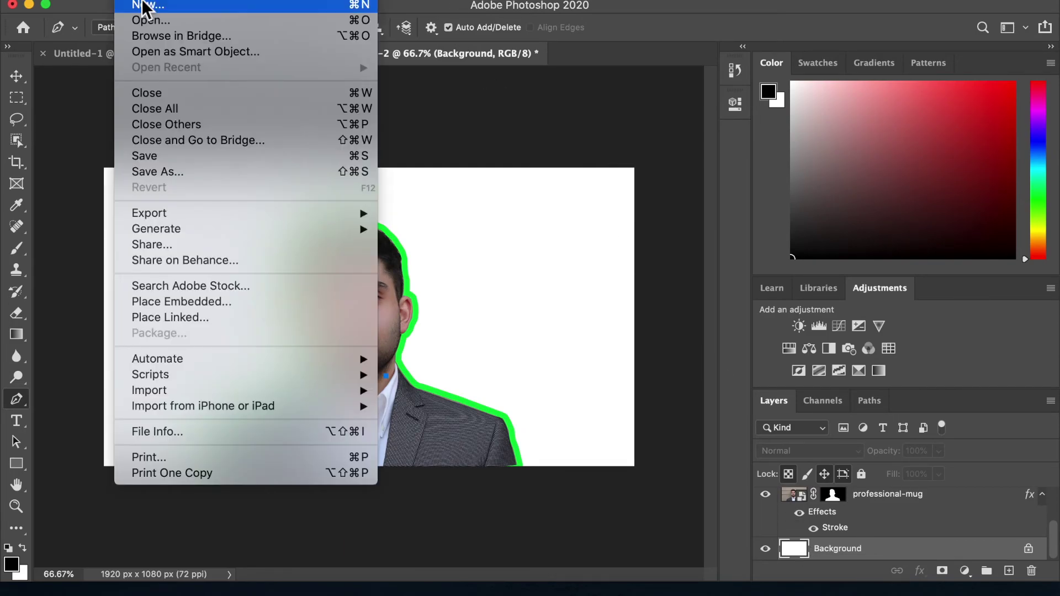
pyautogui.click(187, 158)
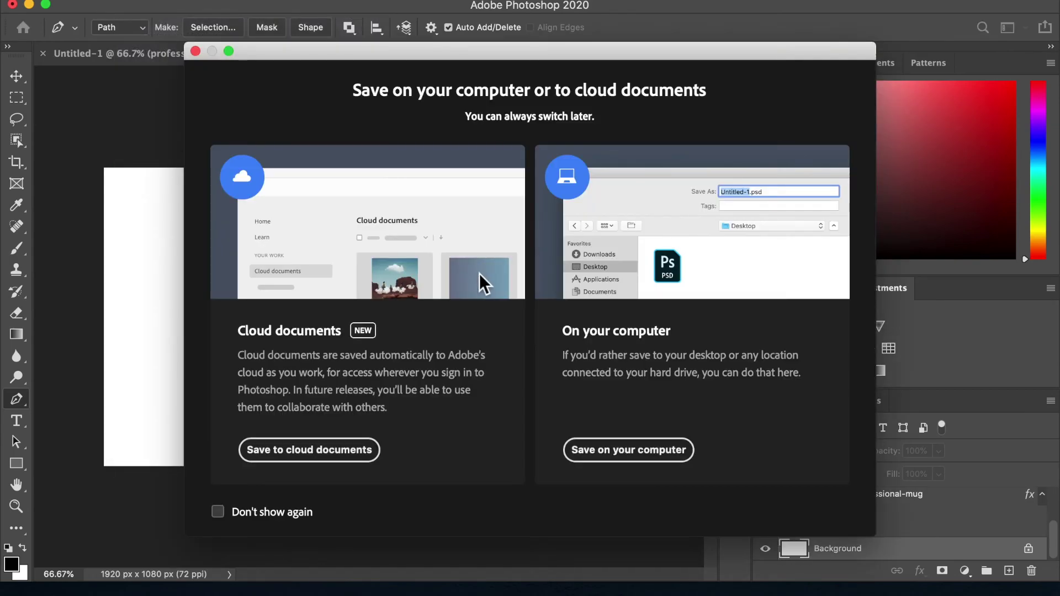
pyautogui.click(628, 450)
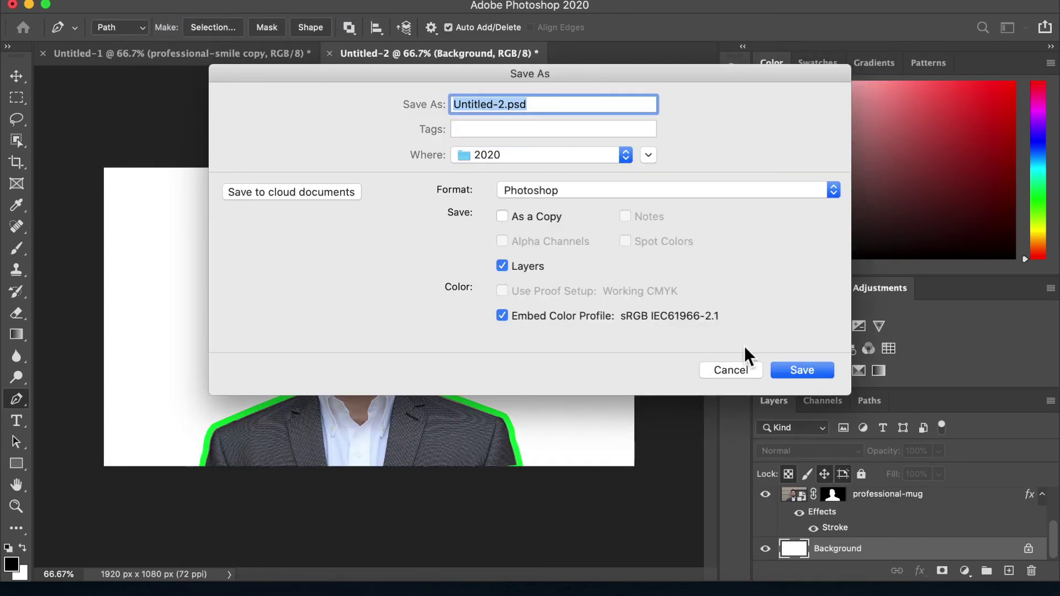
pyautogui.click(735, 373)
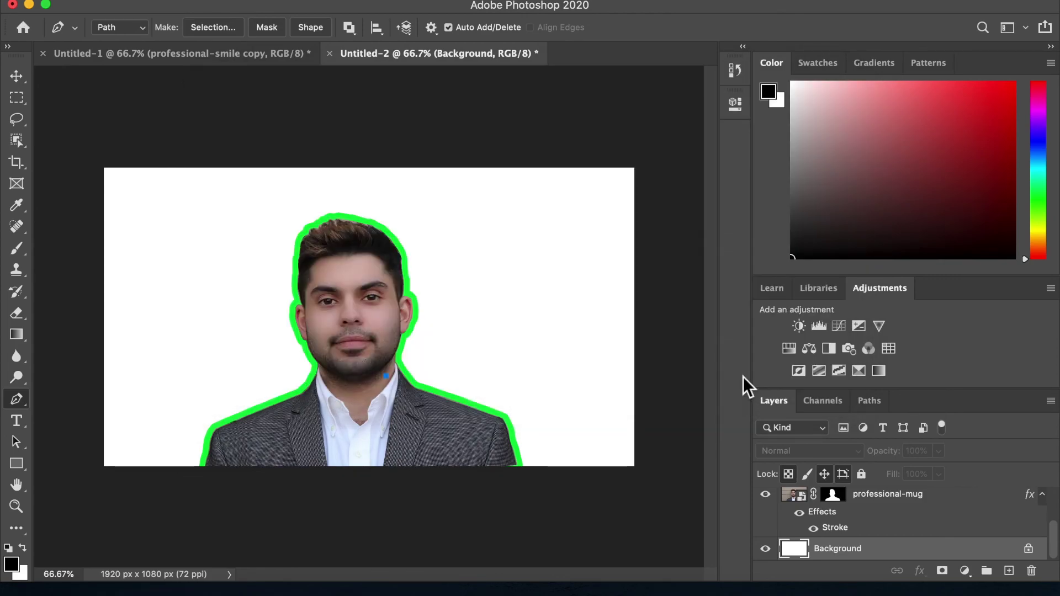